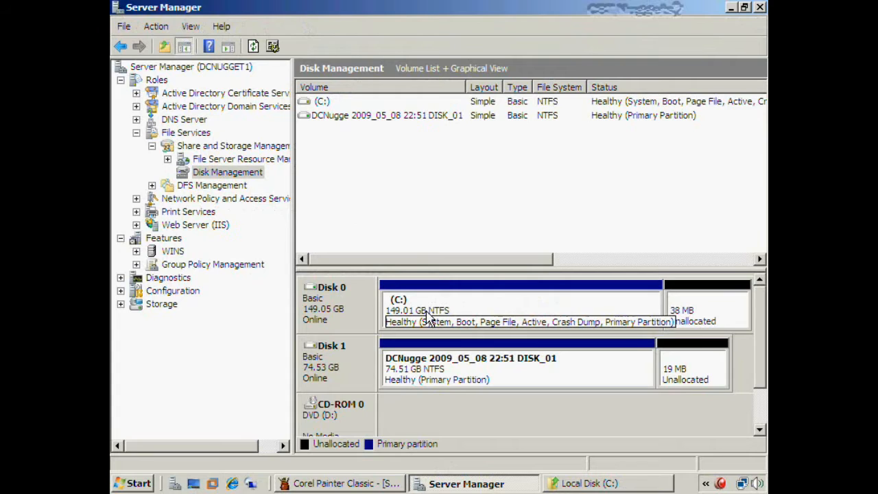
{"action": "left_click", "coordinate": [418, 312]}
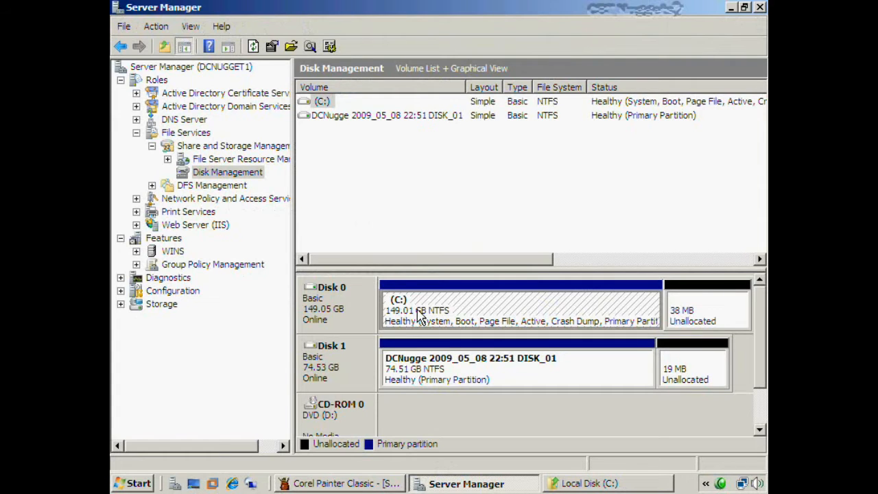
{"action": "right_click", "coordinate": [420, 316]}
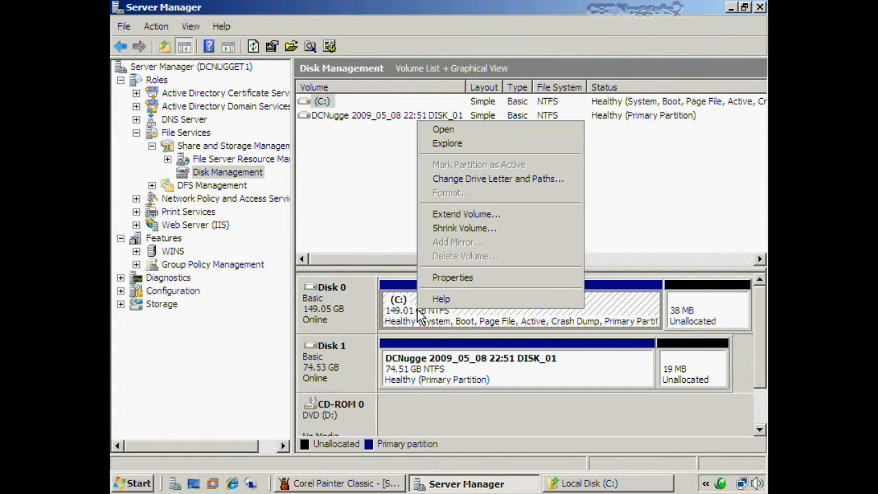
{"action": "key", "text": "Escape"}
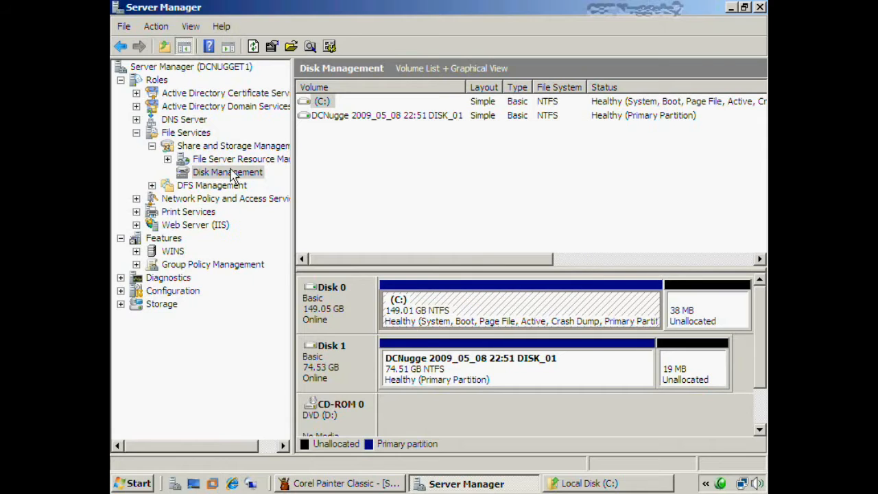
Try to open the shadow copy configuration from the Disk Management node in the server tree
{"action": "right_click", "coordinate": [237, 179]}
{"action": "mouse_move", "coordinate": [280, 226]}
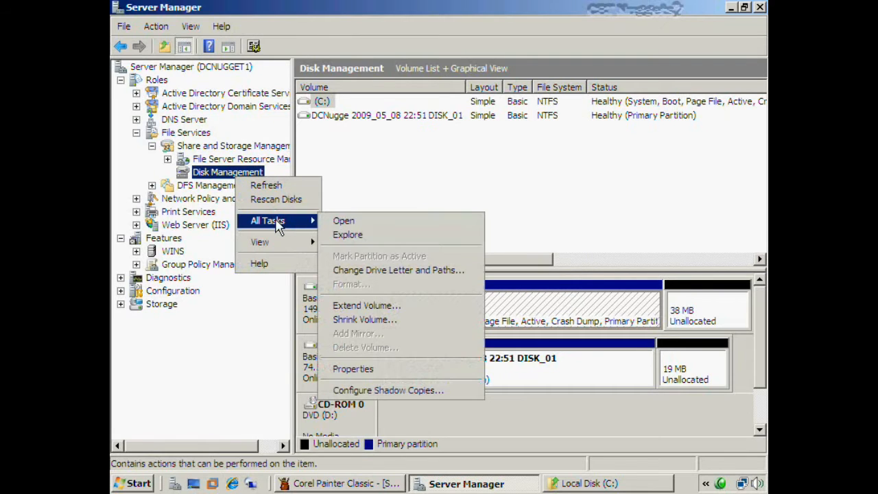
{"action": "left_click", "coordinate": [423, 397]}
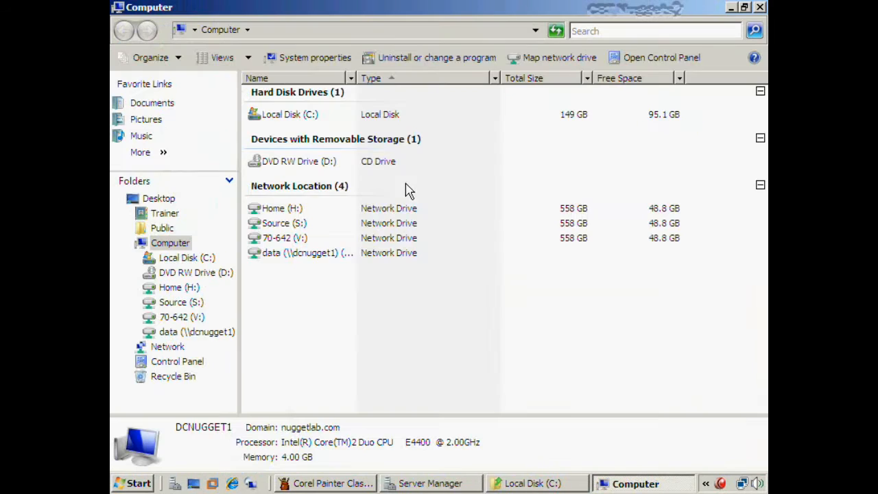
Open the shadow copy configuration for Local Disk (C:) from the Computer window, granting permission, and minimize that window
{"action": "right_click", "coordinate": [309, 118]}
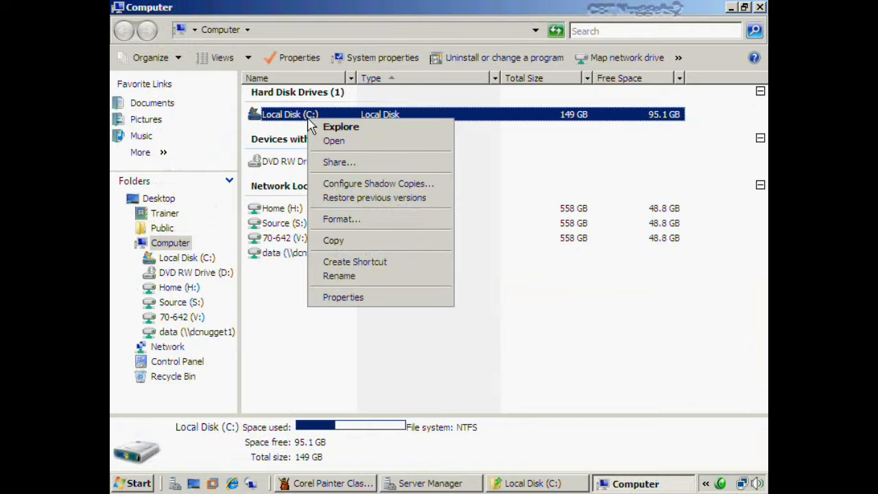
{"action": "left_click", "coordinate": [415, 185]}
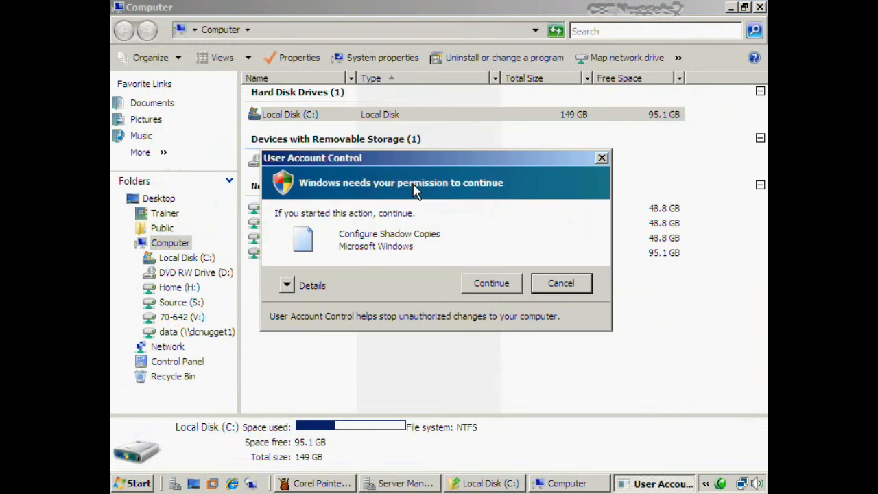
{"action": "left_click", "coordinate": [492, 284]}
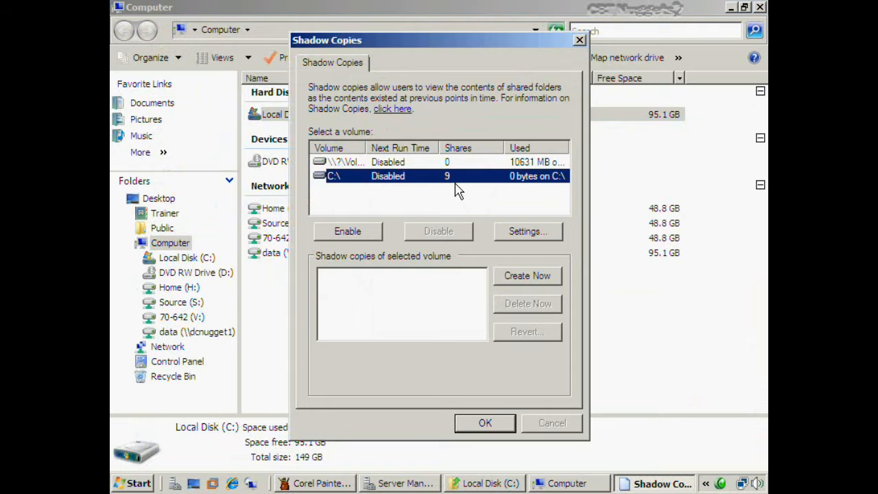
{"action": "left_click", "coordinate": [731, 5]}
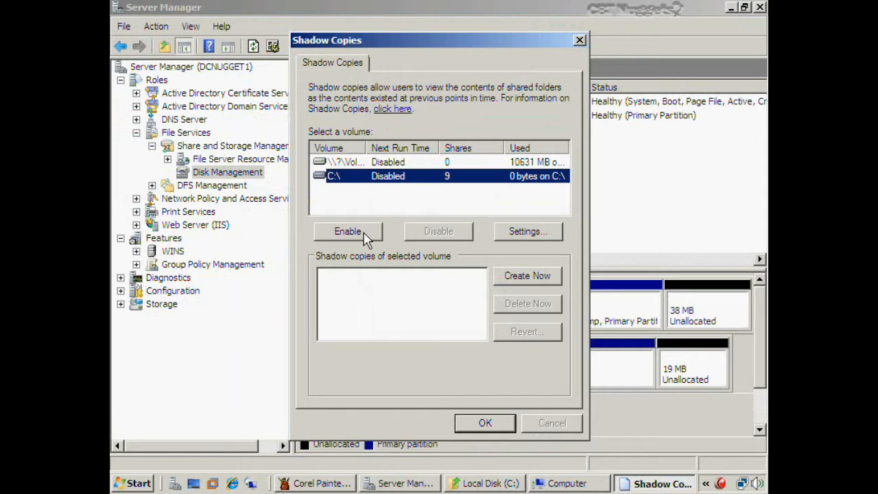
Open the shadow copy settings for C:\ and examine the available storage volumes and the maximum size limit
{"action": "left_click", "coordinate": [525, 232]}
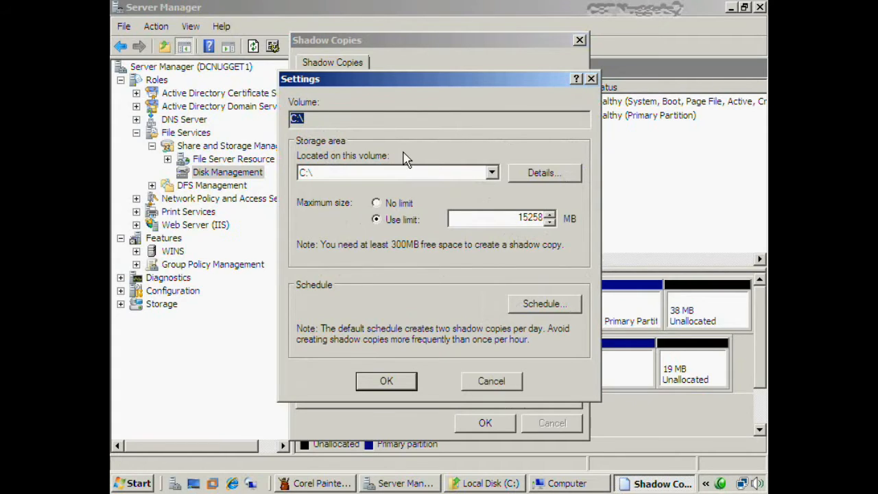
{"action": "left_click", "coordinate": [388, 173]}
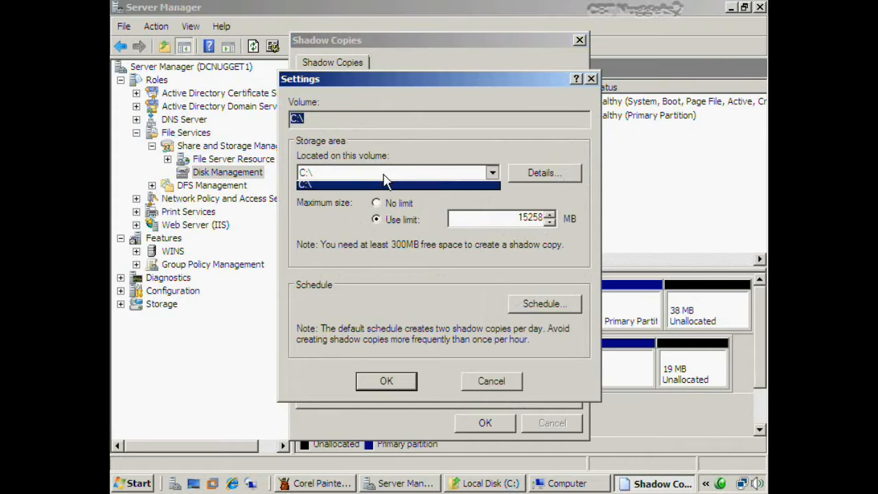
{"action": "left_click", "coordinate": [386, 179]}
{"action": "left_click", "coordinate": [342, 177]}
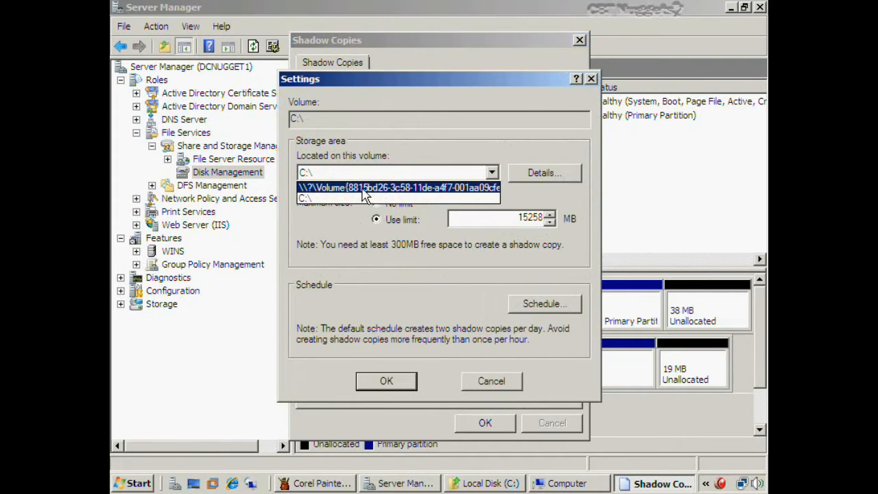
{"action": "left_click", "coordinate": [368, 178]}
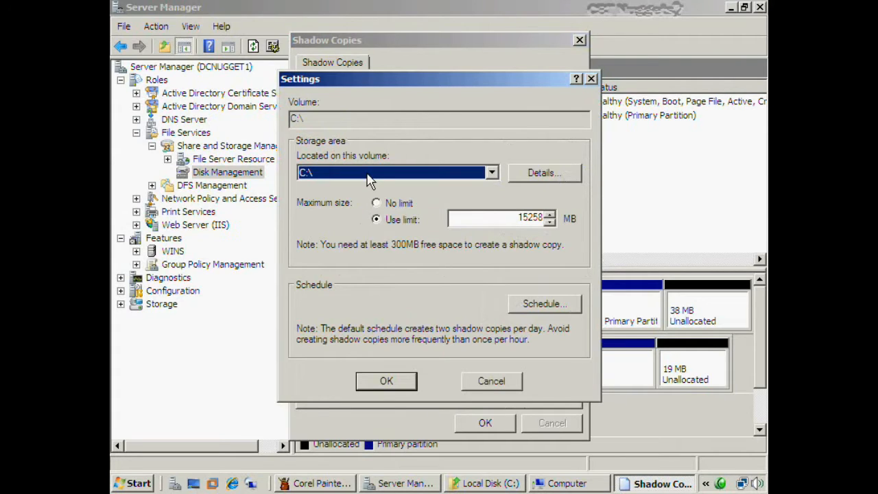
{"action": "double_click", "coordinate": [514, 218]}
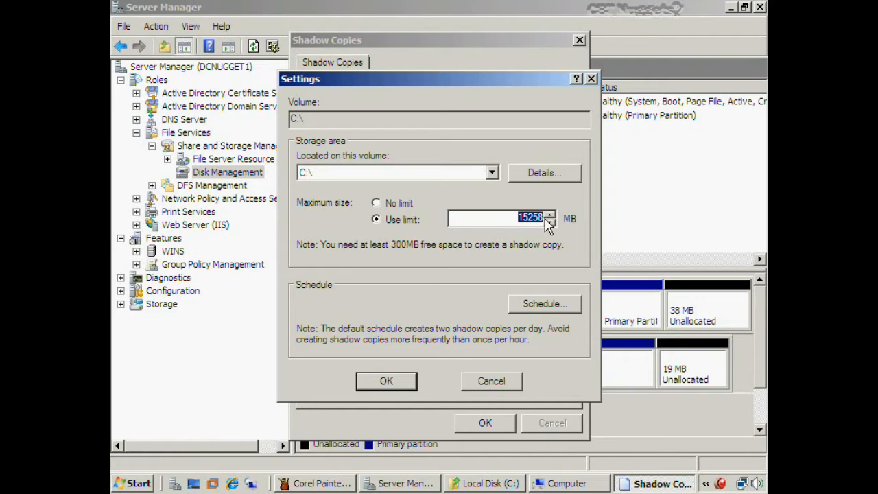
{"action": "left_click", "coordinate": [514, 218]}
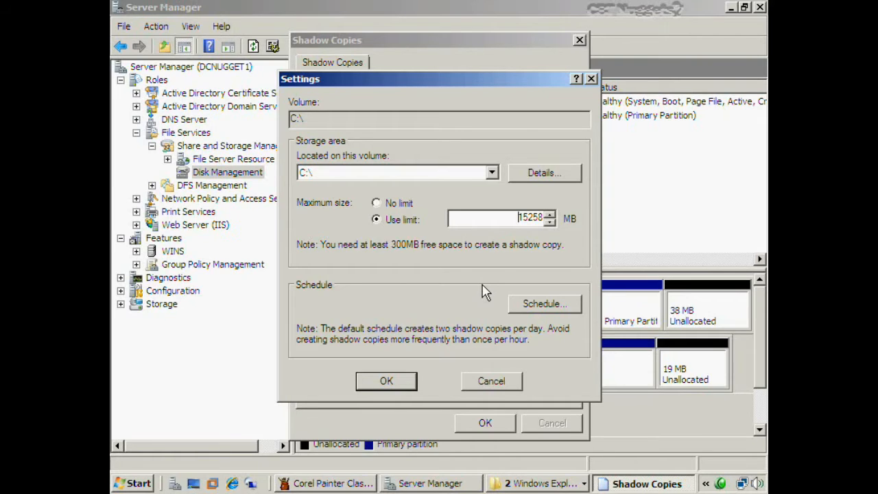
Open the shadow copy schedule for C:\ and add Saturday and Sunday to the 7:00 AM weekly task
{"action": "left_click", "coordinate": [545, 304]}
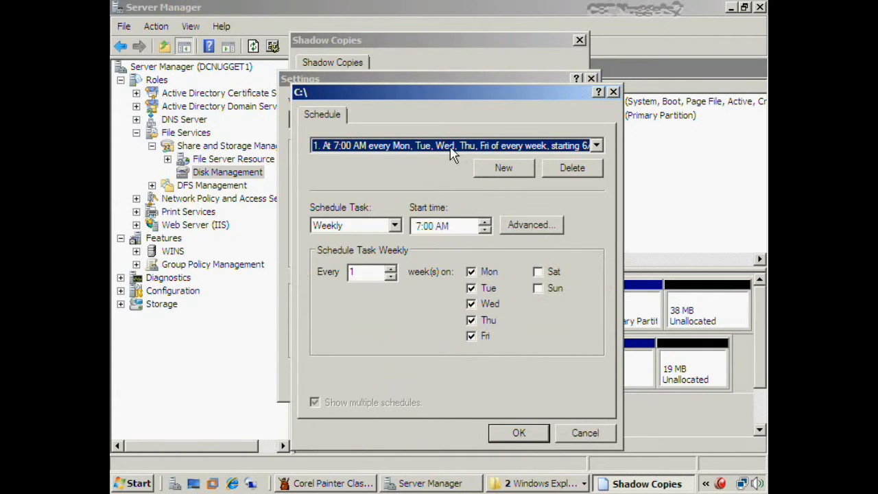
{"action": "left_click", "coordinate": [538, 273]}
{"action": "left_click", "coordinate": [539, 289]}
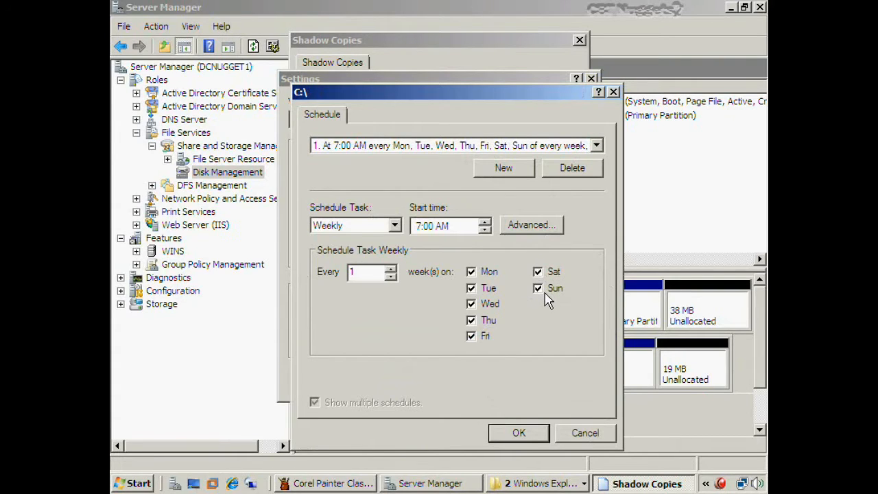
Add Saturday and Sunday to the 12:00 PM weekly task and accept the schedule and the shadow copy settings
{"action": "left_click", "coordinate": [442, 149]}
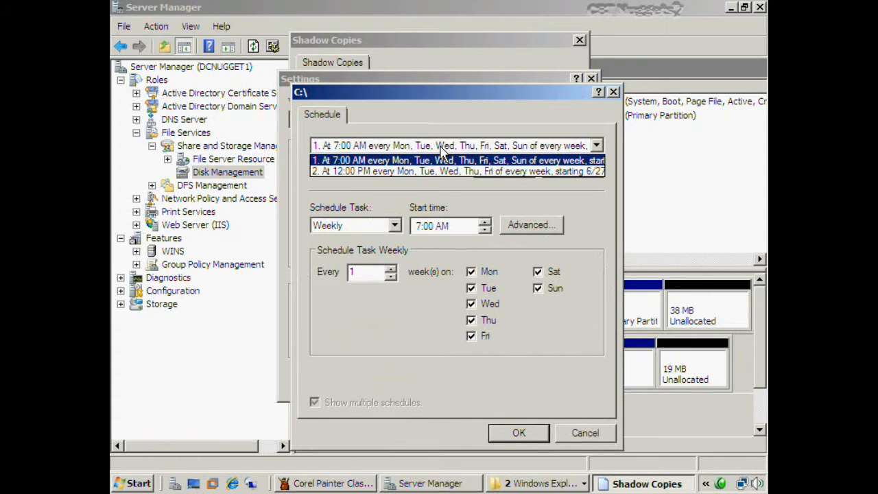
{"action": "left_click", "coordinate": [441, 148]}
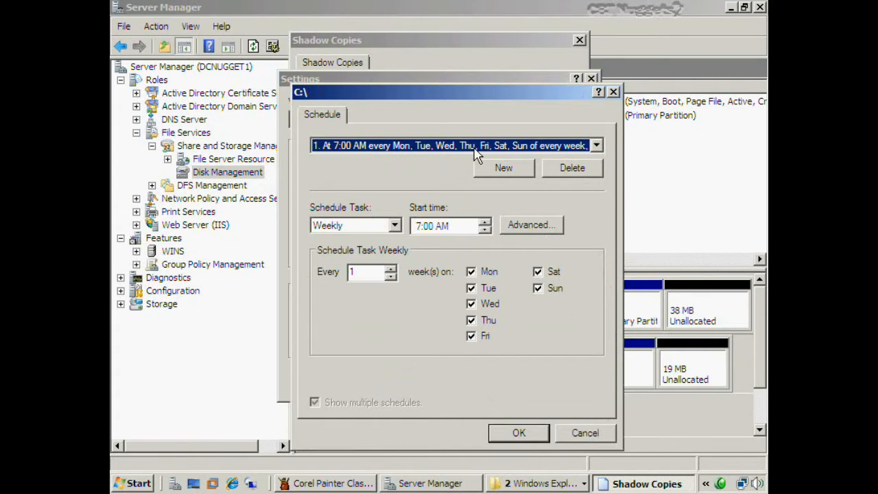
{"action": "left_click", "coordinate": [398, 153]}
{"action": "left_click", "coordinate": [383, 172]}
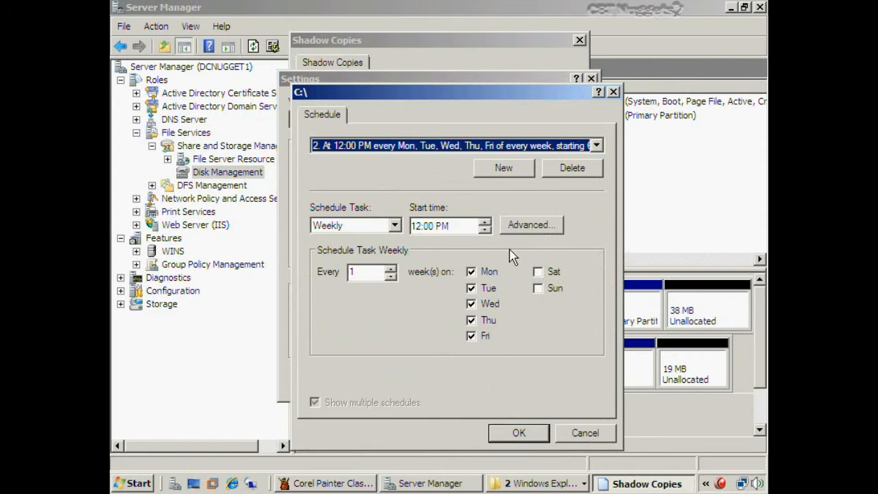
{"action": "left_click", "coordinate": [541, 275]}
{"action": "left_click", "coordinate": [538, 288]}
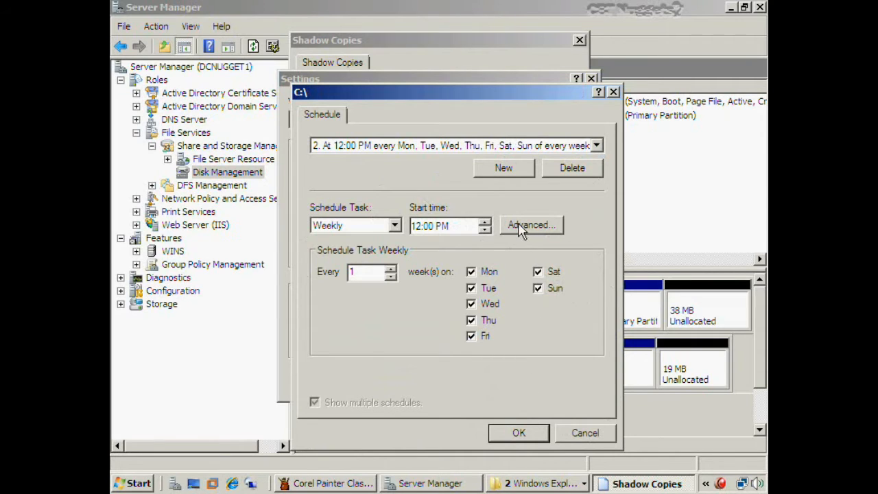
{"action": "left_click", "coordinate": [521, 433]}
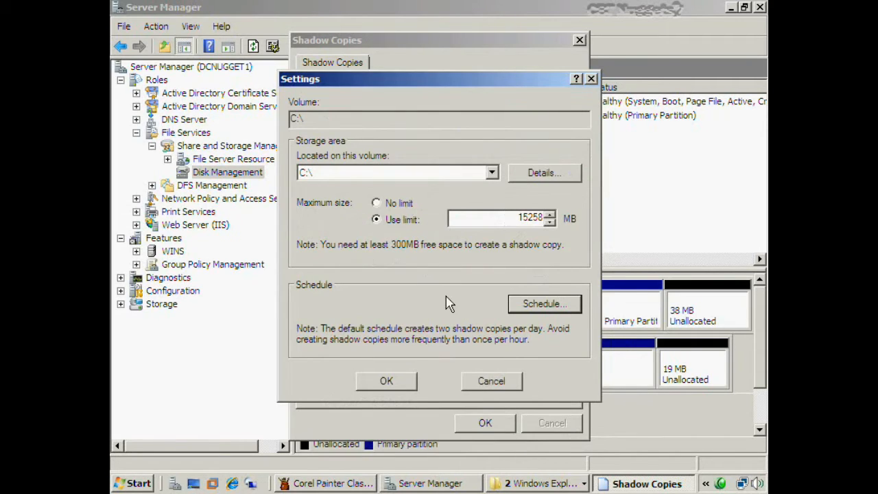
{"action": "left_click", "coordinate": [394, 384]}
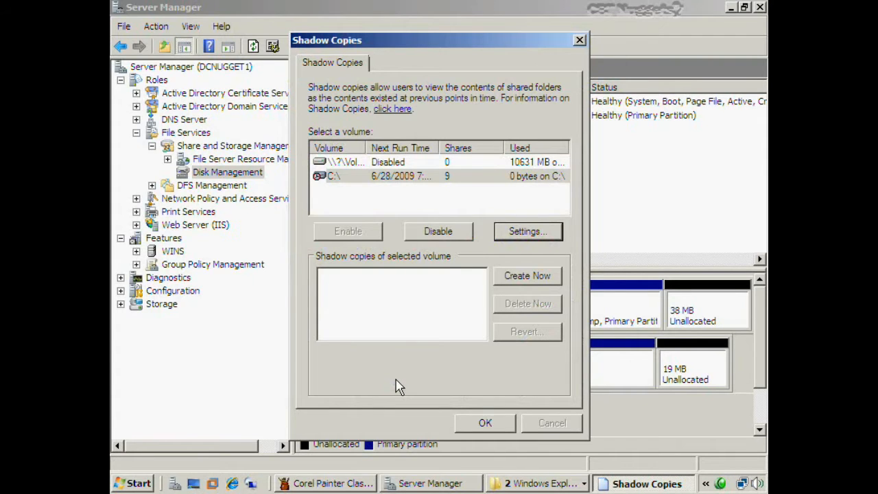
Create a shadow copy of C:\ immediately, select it in the list, and close the Shadow Copies dialog
{"action": "left_click", "coordinate": [397, 180]}
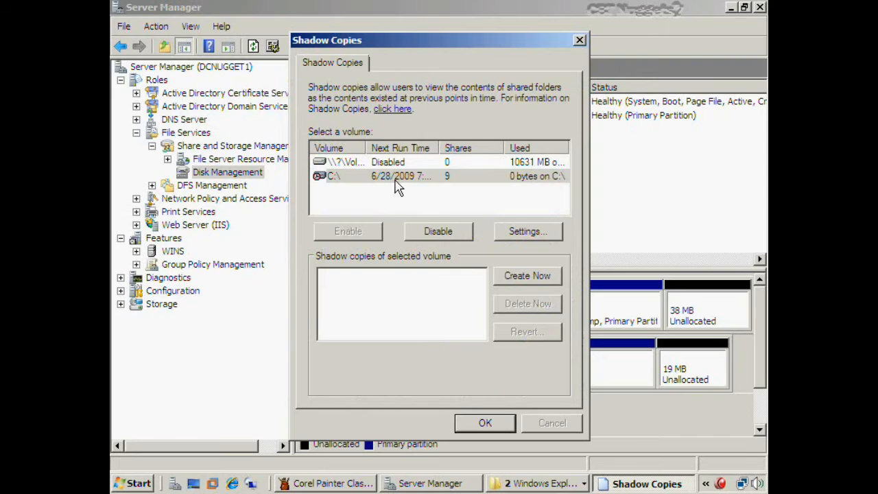
{"action": "left_click", "coordinate": [526, 275]}
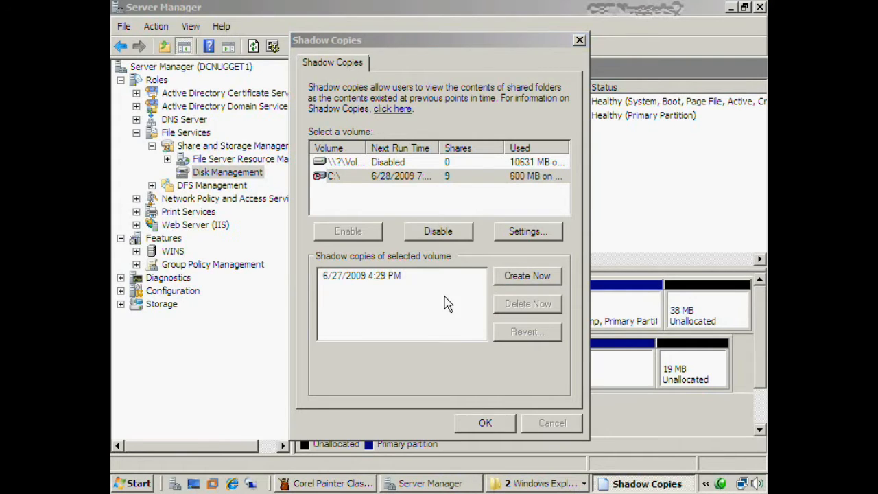
{"action": "left_click", "coordinate": [397, 281]}
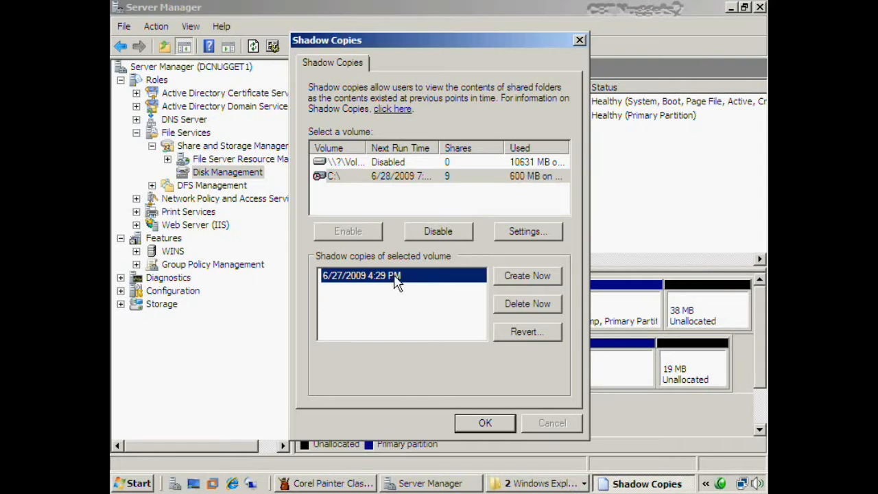
{"action": "left_click", "coordinate": [513, 425]}
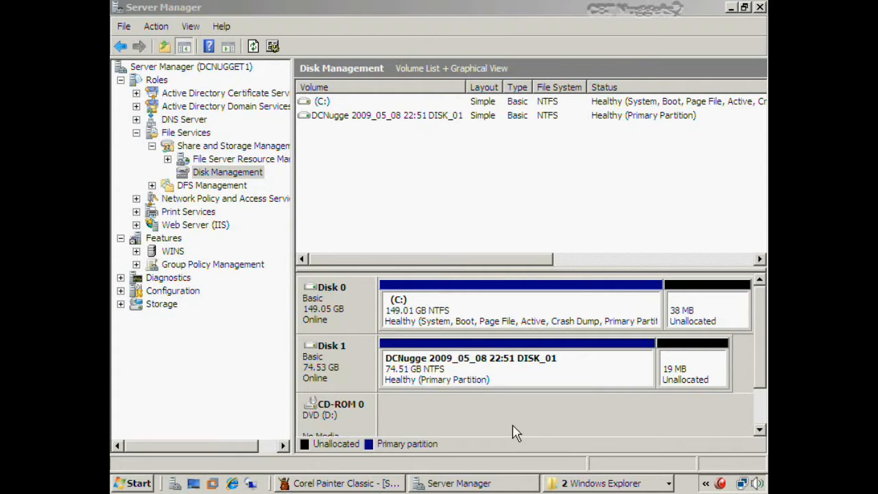
Switch to the Local Disk (C:) Explorer window, open Football Pool.txt from the DCNugget1Share folder, and maximize it
{"action": "left_click", "coordinate": [580, 483]}
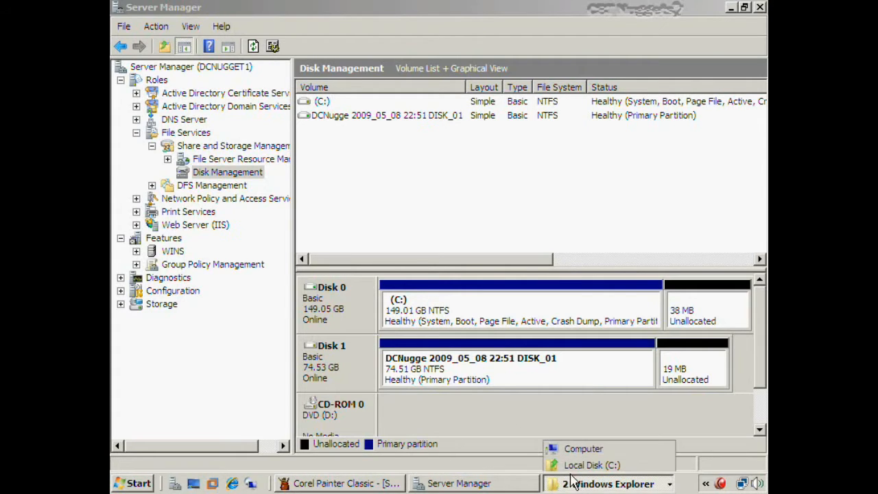
{"action": "left_click", "coordinate": [578, 466]}
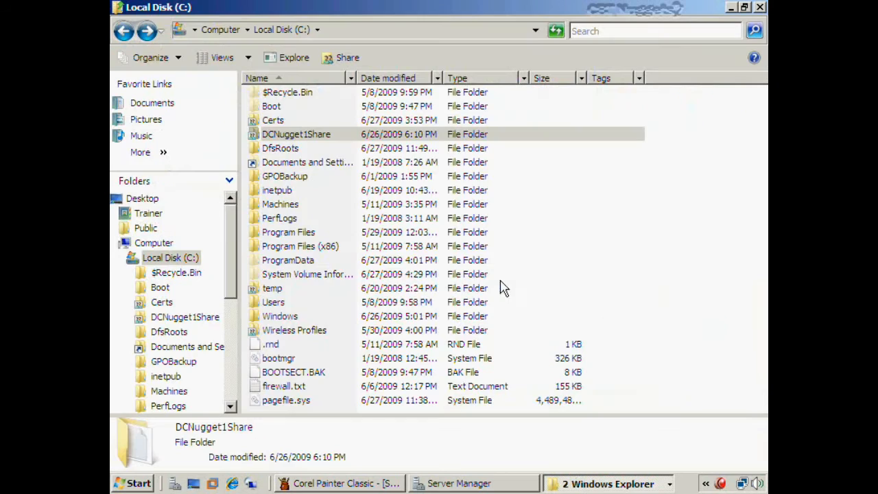
{"action": "double_click", "coordinate": [303, 136]}
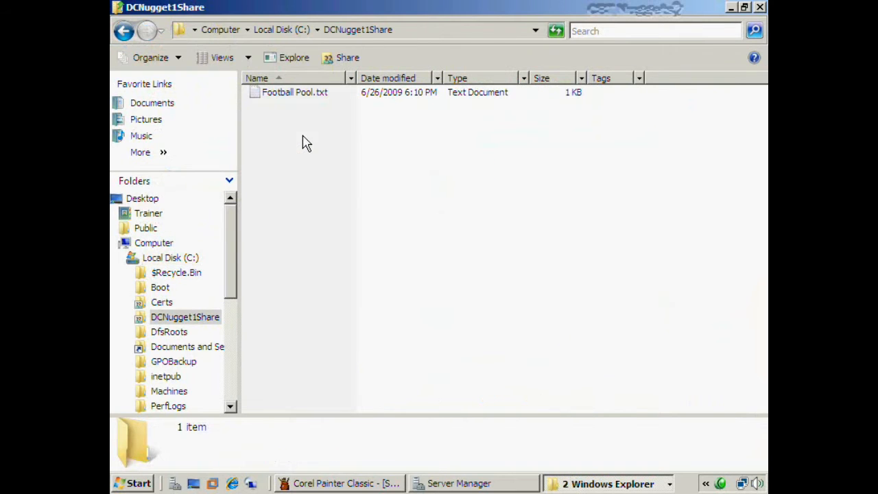
{"action": "double_click", "coordinate": [312, 93]}
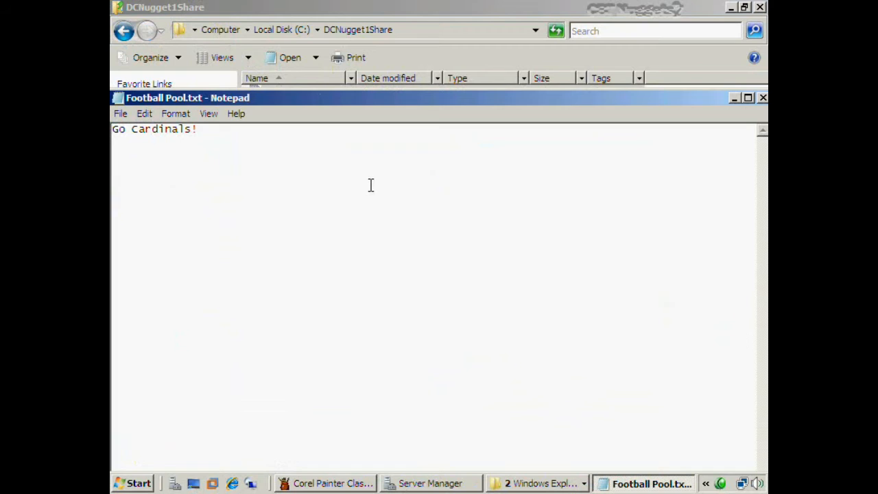
{"action": "double_click", "coordinate": [690, 94]}
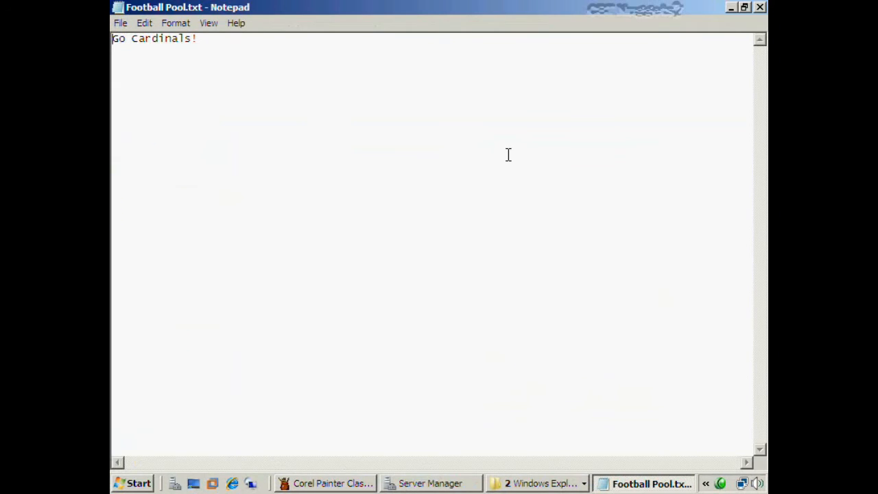
Replace "Cardinals!" with "Steelers!" in Football Pool.txt, save the change, and close the file
{"action": "double_click", "coordinate": [162, 37]}
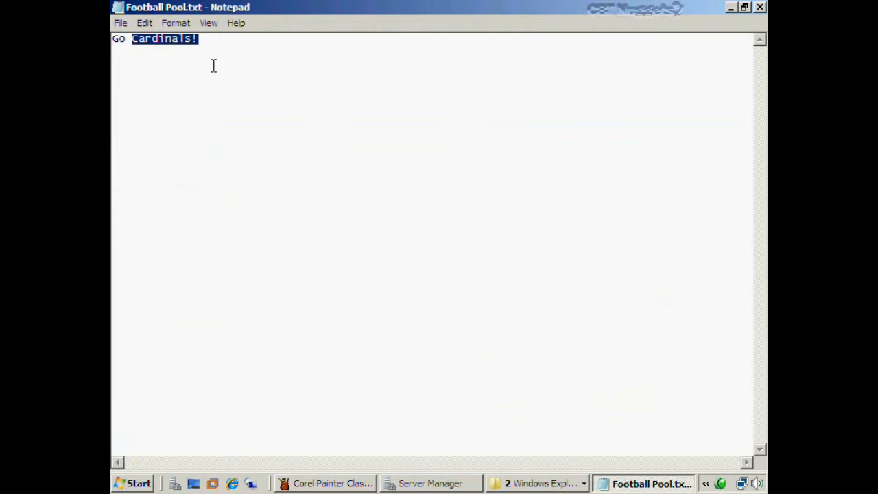
{"action": "type", "text": "Stelle"}
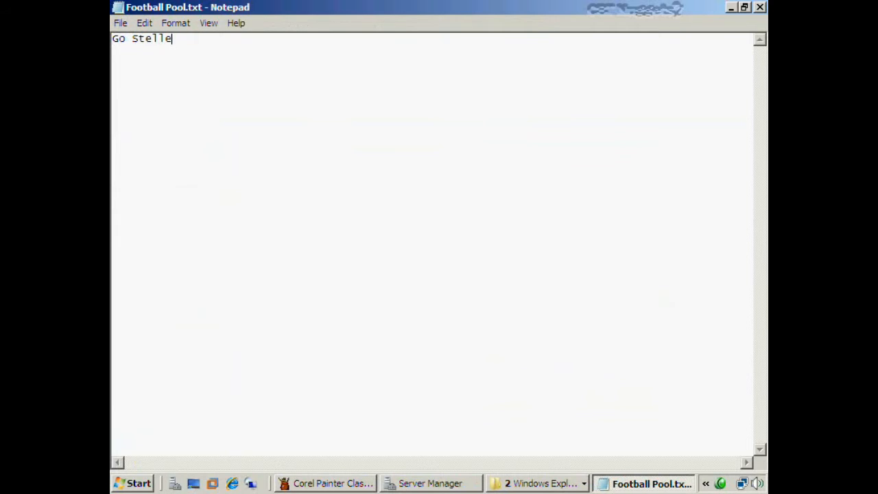
{"action": "key", "text": "BackSpace"}
{"action": "key", "text": "BackSpace"}
{"action": "key", "text": "BackSpace"}
{"action": "type", "text": "elers!"}
{"action": "key", "text": "alt+f"}
{"action": "key", "text": "n"}
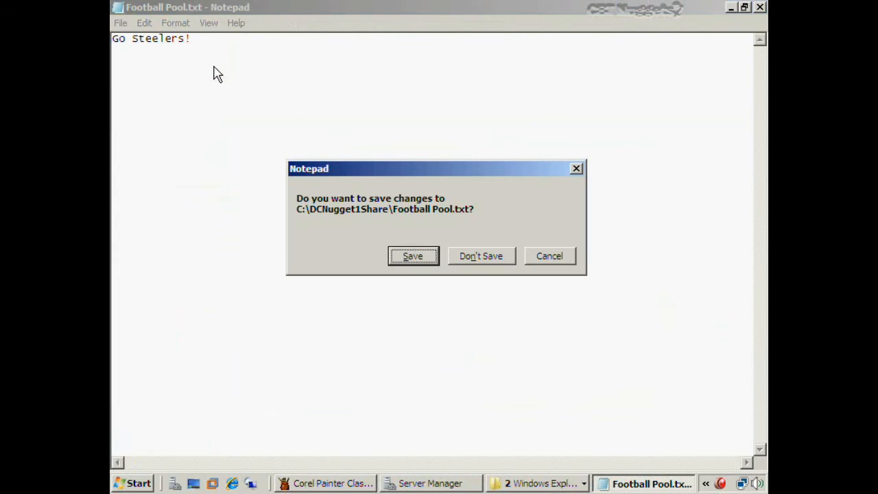
{"action": "key", "text": "Return"}
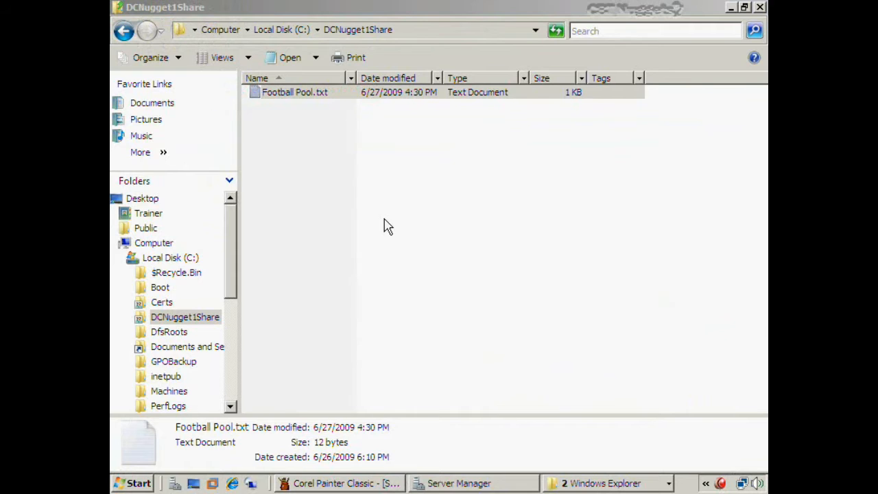
Reopen Football Pool.txt from the DCNugget1Share folder to check the edited text, and close it
{"action": "left_click", "coordinate": [387, 226]}
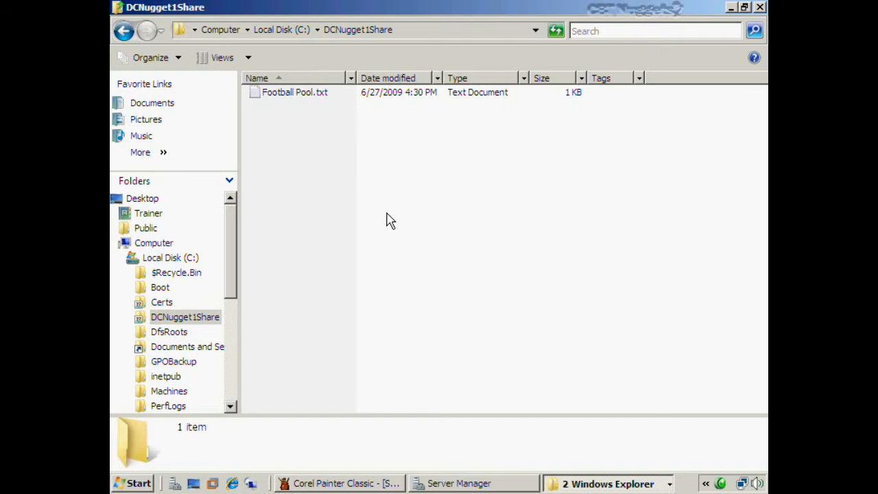
{"action": "double_click", "coordinate": [319, 93]}
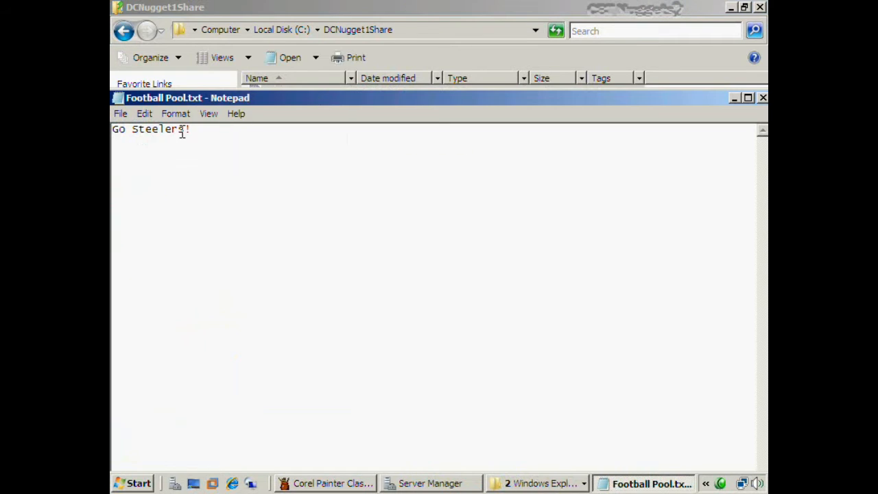
{"action": "left_click", "coordinate": [763, 98]}
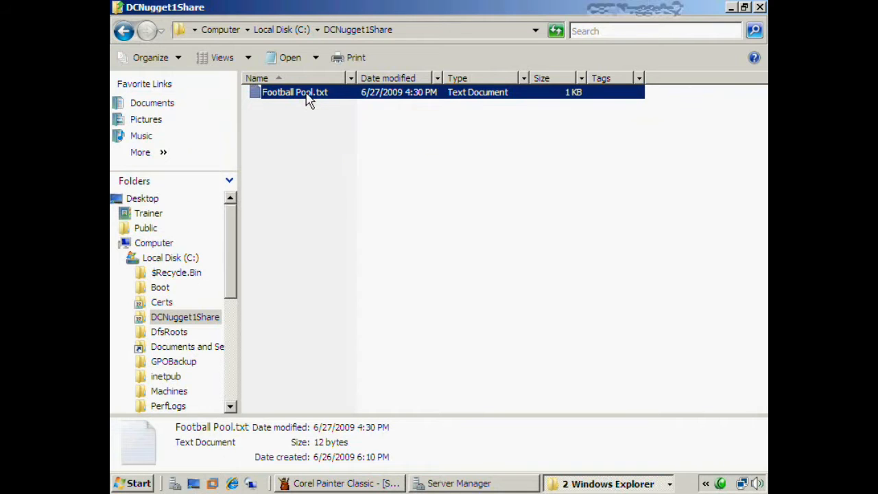
Restore Football Pool.txt to its 6/26/2009 6:10 PM shadow copy version and close its properties
{"action": "right_click", "coordinate": [308, 95]}
{"action": "left_click", "coordinate": [378, 158]}
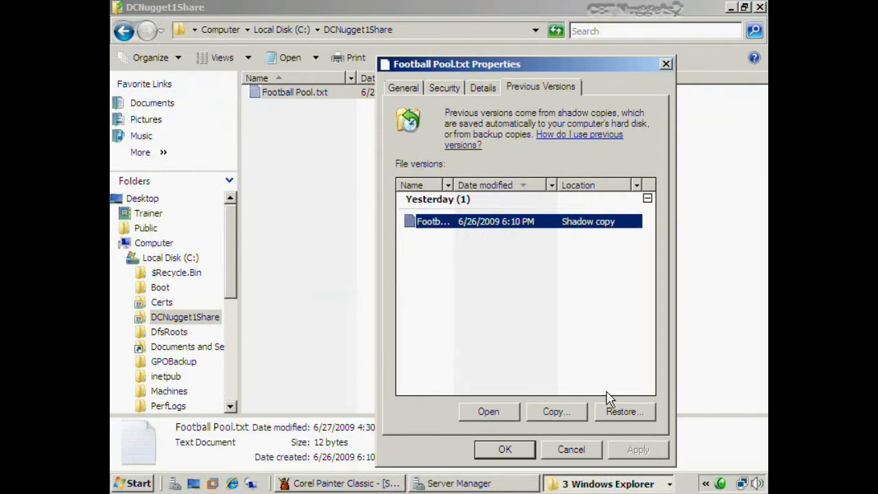
{"action": "left_click", "coordinate": [621, 415]}
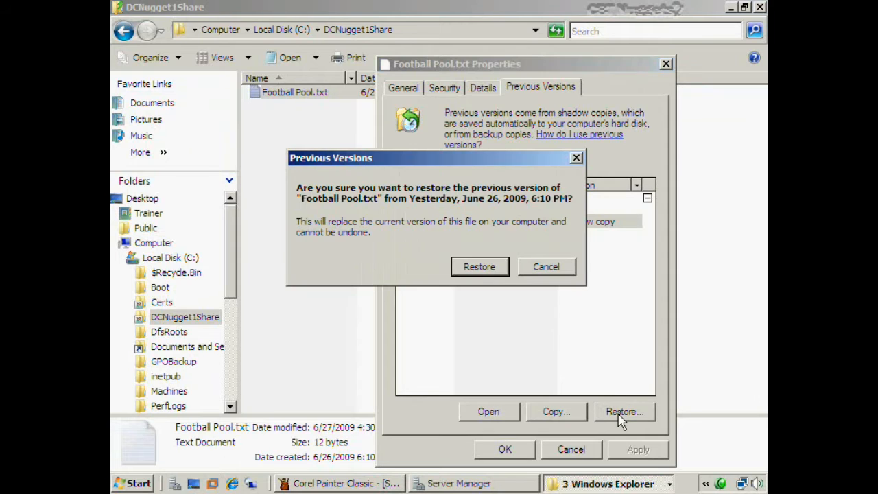
{"action": "left_click", "coordinate": [483, 269]}
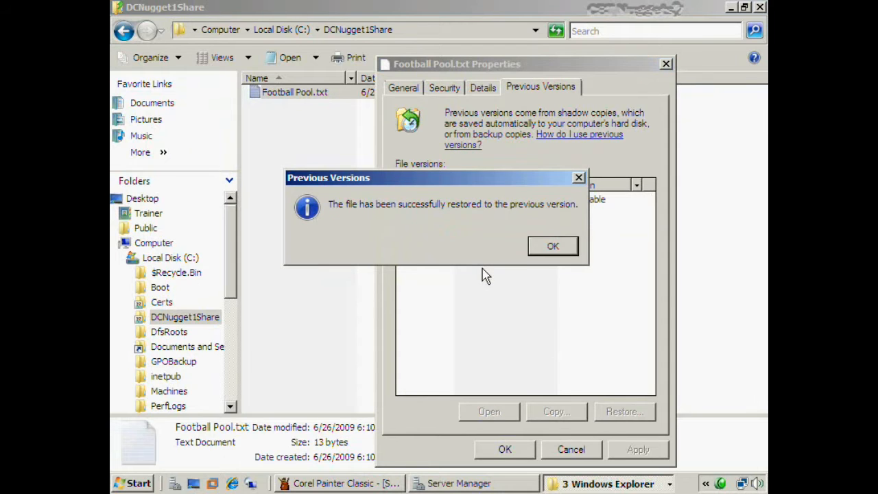
{"action": "left_click", "coordinate": [552, 246]}
{"action": "left_click", "coordinate": [517, 450]}
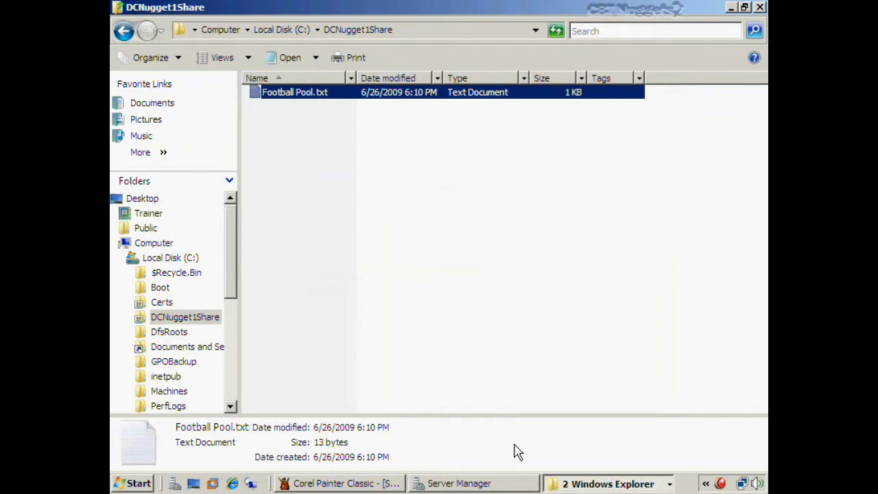
Open the restored Football Pool.txt to check its text, close it, and deselect the file
{"action": "double_click", "coordinate": [315, 93]}
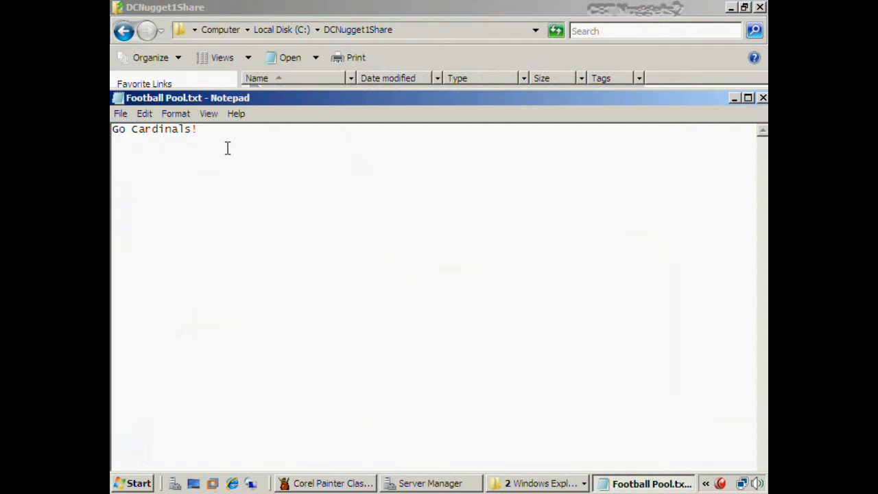
{"action": "left_click", "coordinate": [763, 98]}
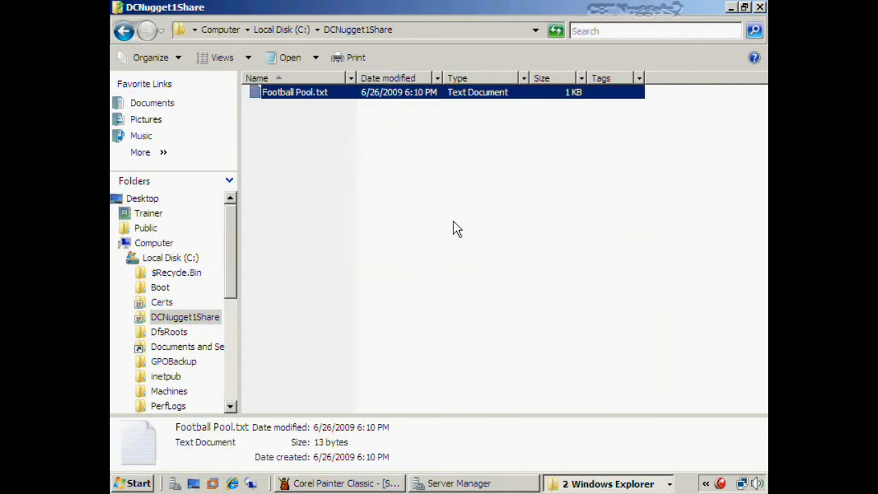
{"action": "left_click", "coordinate": [453, 229]}
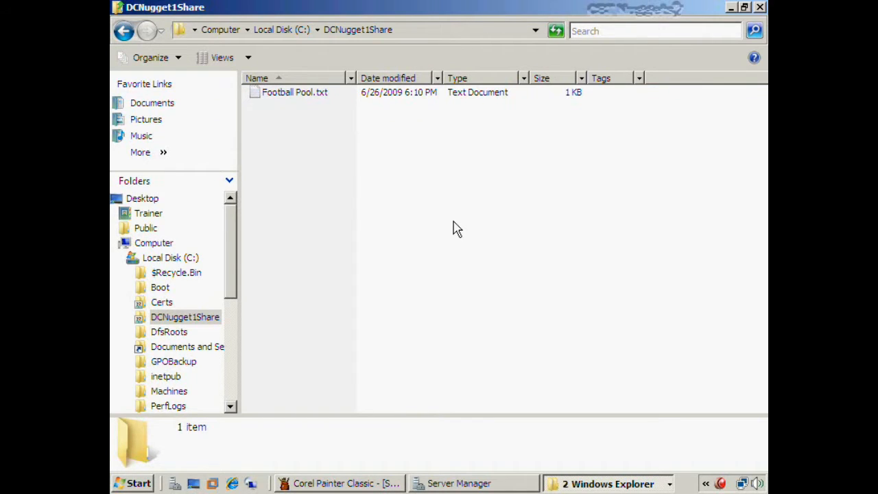
Delete Football Pool.txt from the DCNugget1Share folder and confirm moving it to the Recycle Bin
{"action": "left_click", "coordinate": [316, 103]}
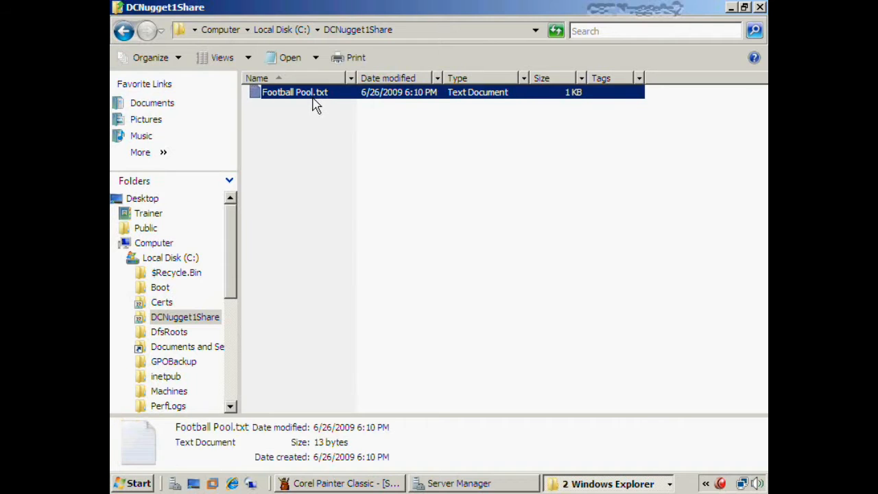
{"action": "key", "text": "Delete"}
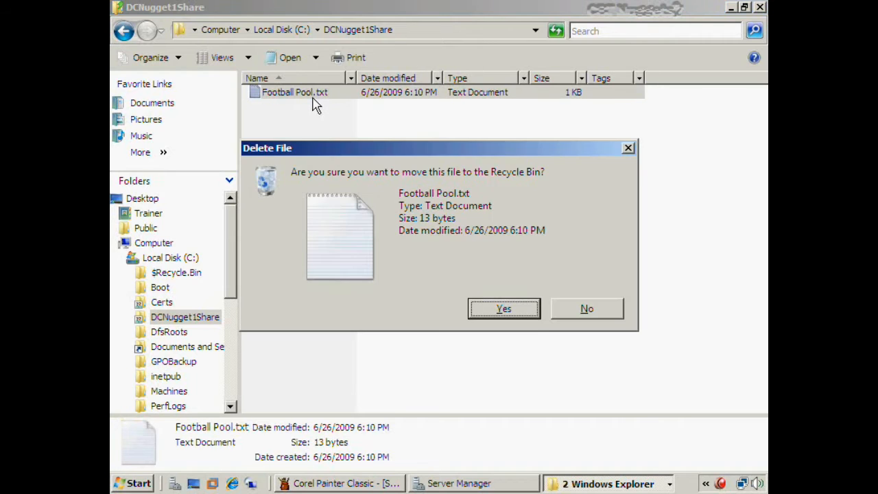
{"action": "left_click", "coordinate": [523, 316]}
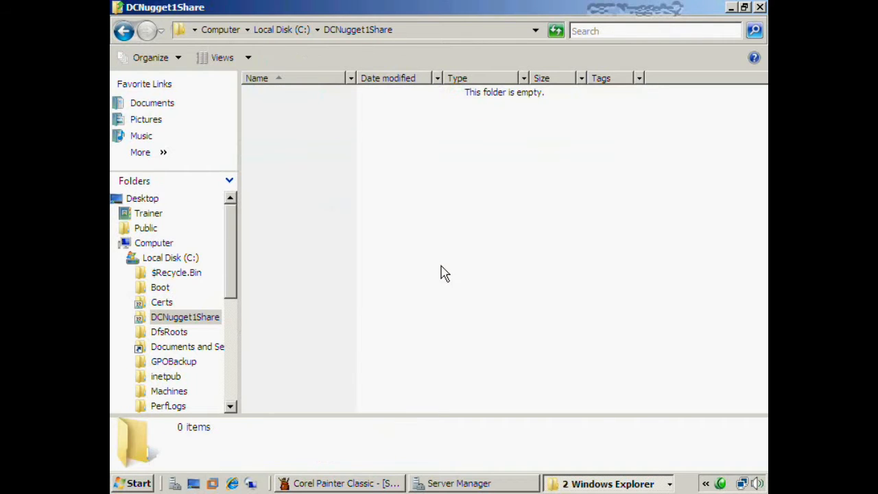
Open the 6/27/2009 4:29 PM previous version of the DCNugget1Share folder
{"action": "right_click", "coordinate": [289, 128]}
{"action": "left_click", "coordinate": [273, 197]}
{"action": "right_click", "coordinate": [211, 322]}
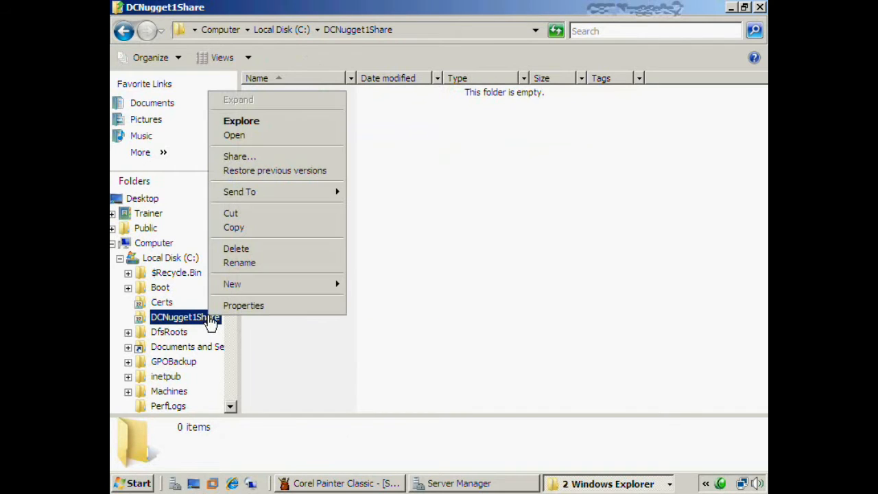
{"action": "left_click", "coordinate": [271, 172]}
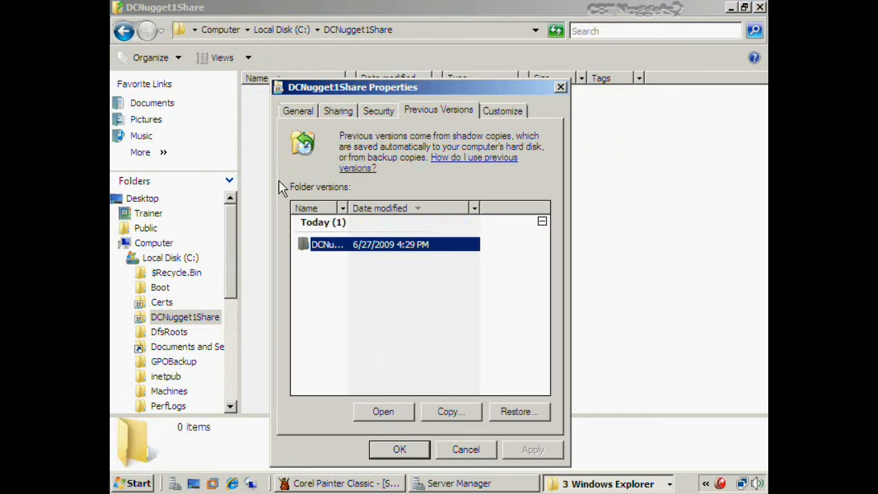
{"action": "left_click", "coordinate": [397, 414]}
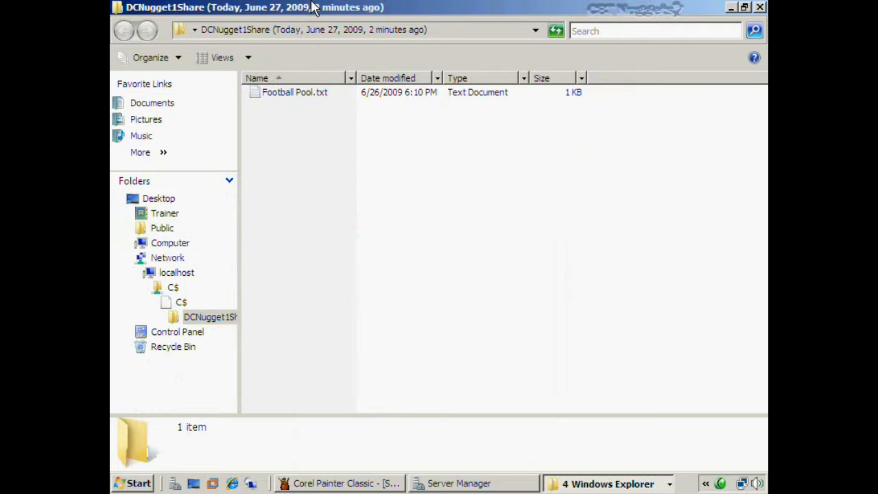
Un-maximize the previous-version window, move it so the live folder shows behind it, and view the Football Pool.txt it contains
{"action": "double_click", "coordinate": [317, 11]}
{"action": "left_click_drag", "start_coordinate": [317, 11], "coordinate": [342, 257]}
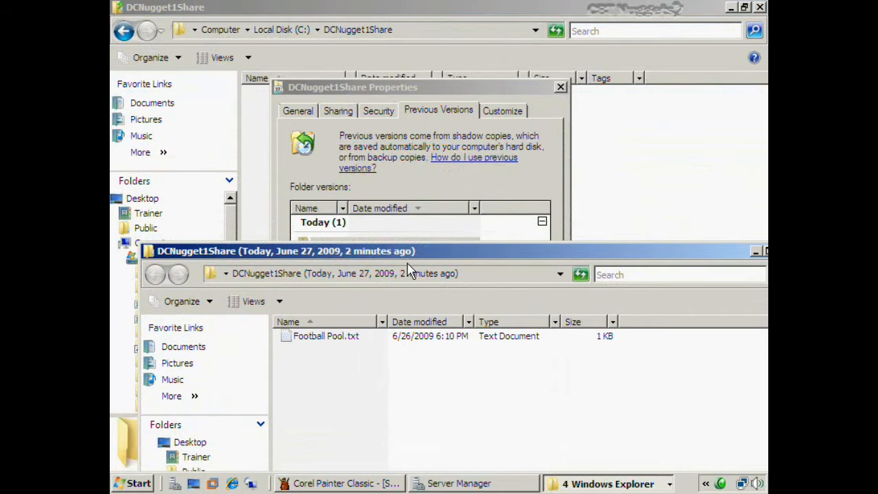
{"action": "left_click_drag", "start_coordinate": [404, 255], "coordinate": [343, 176]}
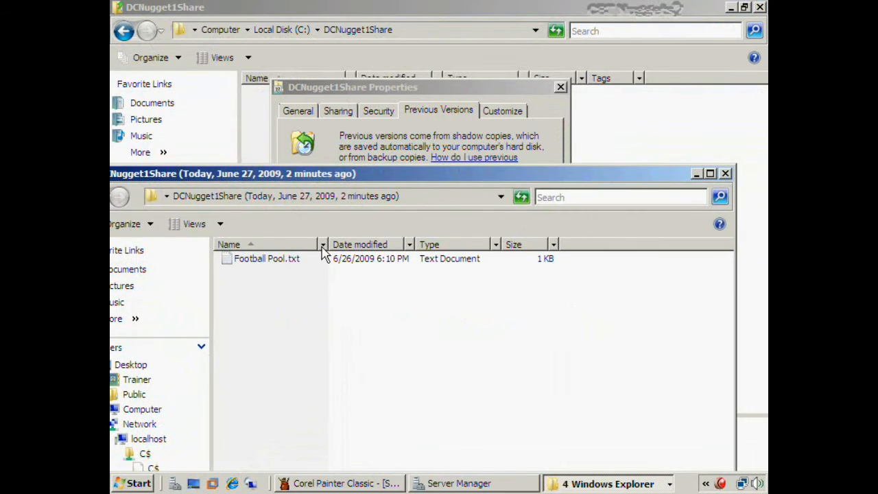
{"action": "double_click", "coordinate": [282, 265]}
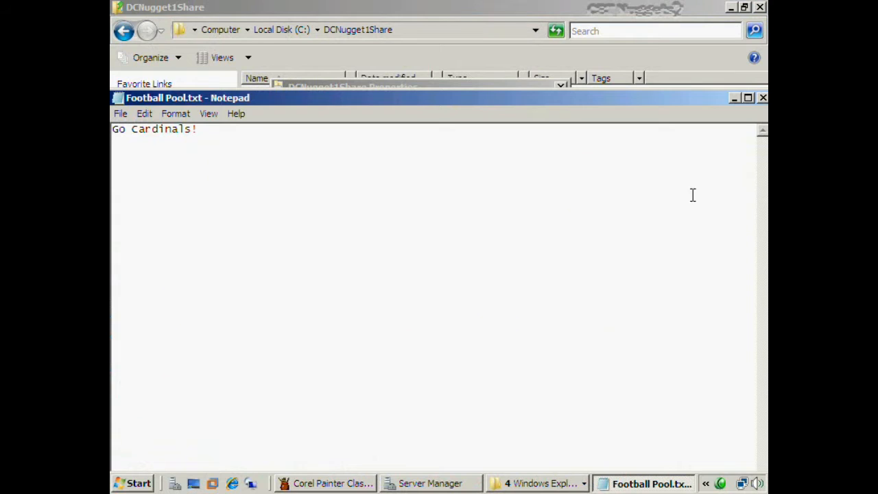
{"action": "left_click", "coordinate": [763, 99]}
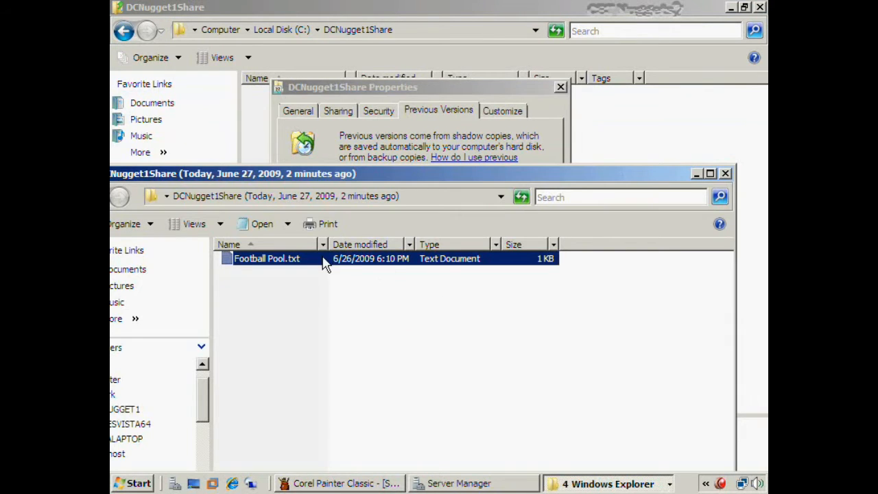
Copy Football Pool.txt from the previous version into the live DCNugget1Share folder, and open the recovered file to check its text
{"action": "left_click_drag", "start_coordinate": [323, 260], "coordinate": [656, 139]}
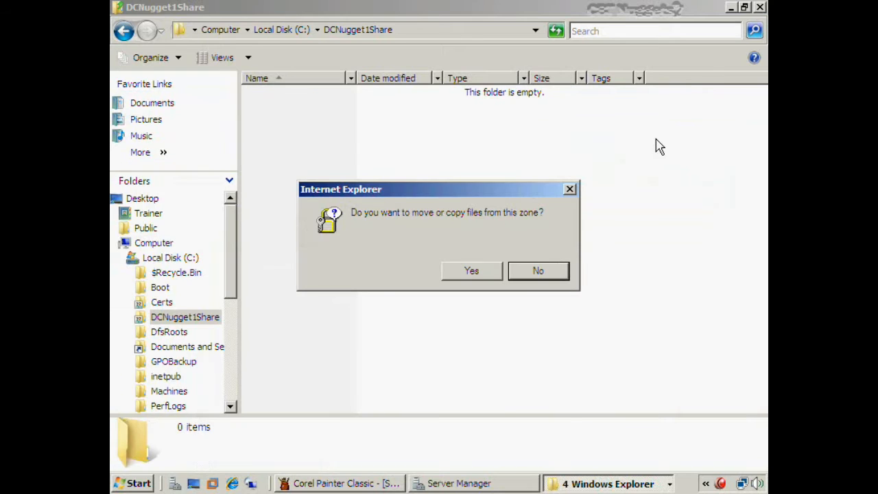
{"action": "left_click", "coordinate": [478, 273]}
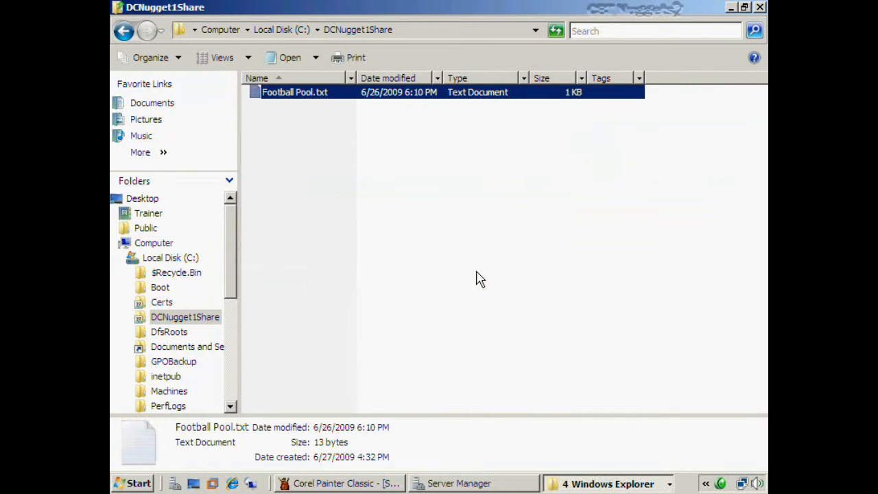
{"action": "double_click", "coordinate": [335, 92]}
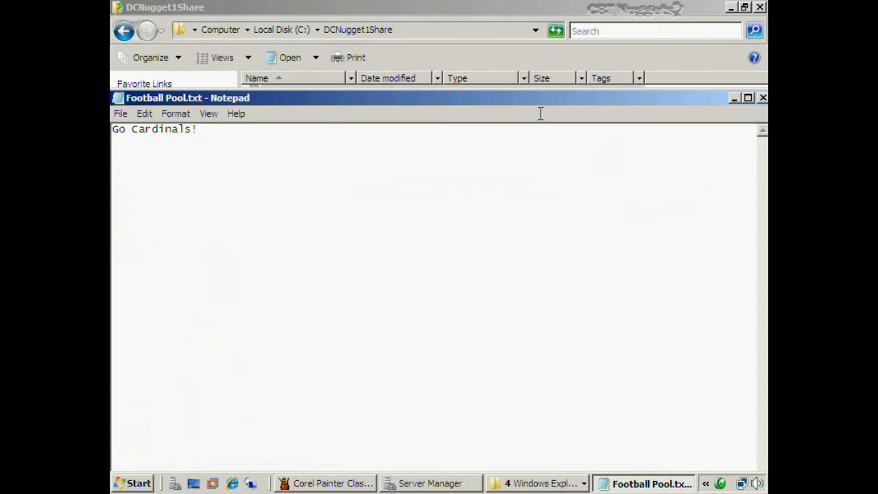
{"action": "left_click", "coordinate": [763, 98]}
{"action": "left_click", "coordinate": [502, 231]}
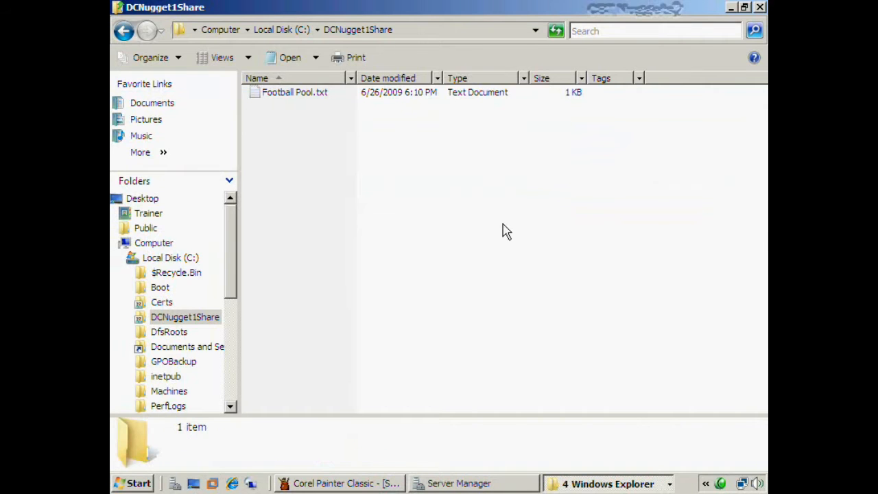
Close both DCNugget1Share windows and the folder's properties, and minimize Server Manager to return to Corel Painter Classic
{"action": "left_click", "coordinate": [759, 8]}
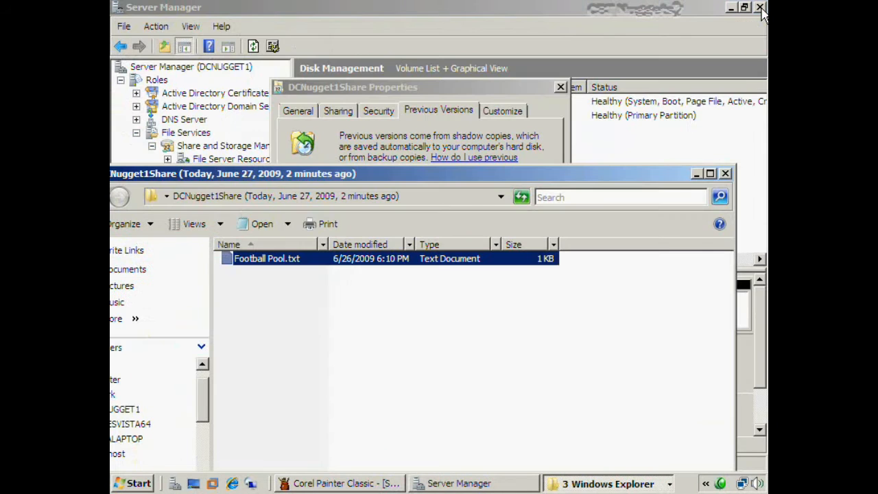
{"action": "left_click", "coordinate": [729, 172]}
{"action": "left_click", "coordinate": [415, 454]}
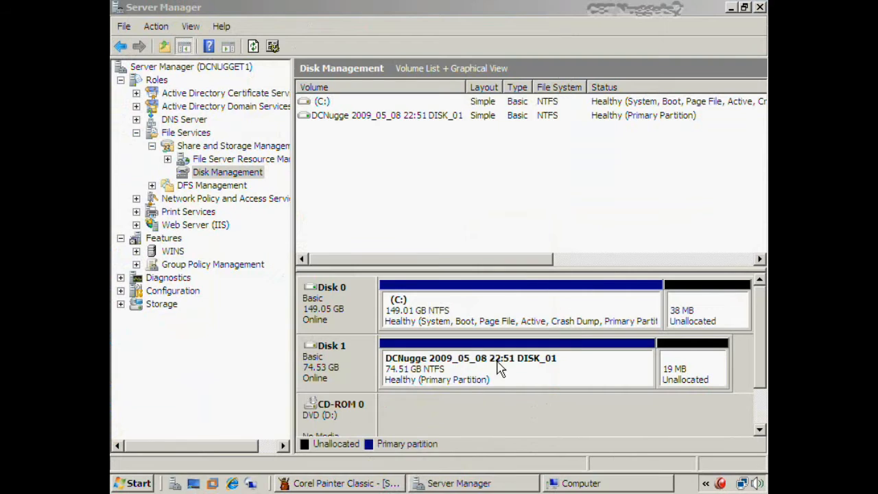
{"action": "left_click", "coordinate": [731, 8]}
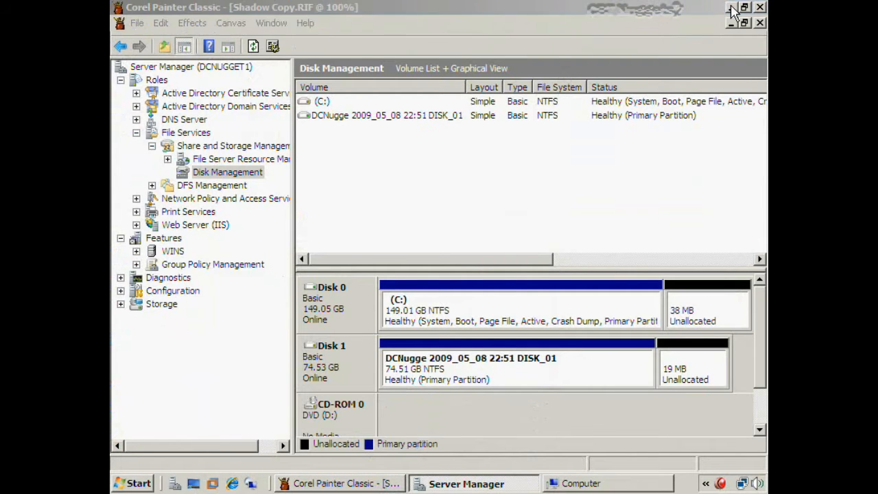
{"action": "left_click", "coordinate": [731, 8]}
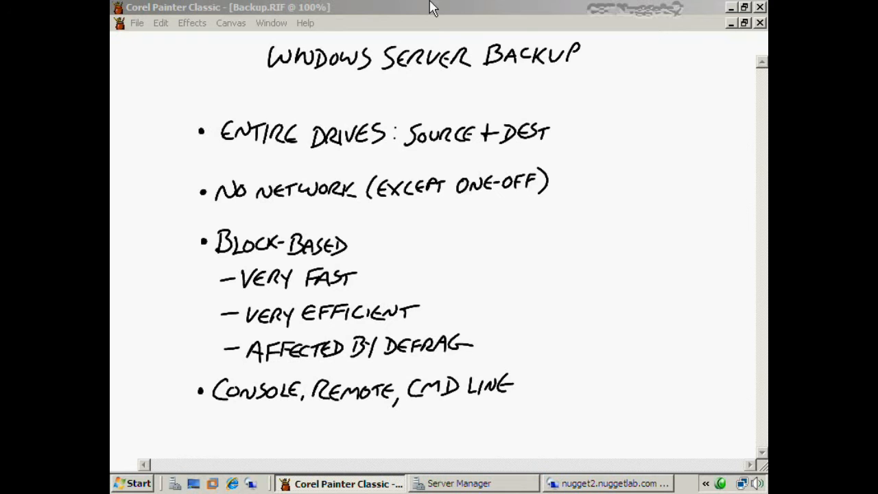
Underline the Windows Server Backup heading in Backup.RIF in blue and mark the words Source and Dest
{"action": "left_click_drag", "start_coordinate": [270, 78], "coordinate": [581, 69]}
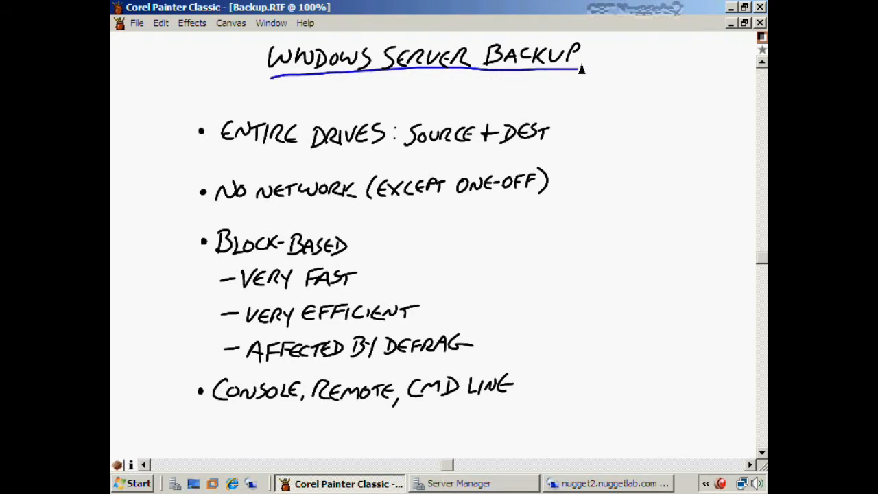
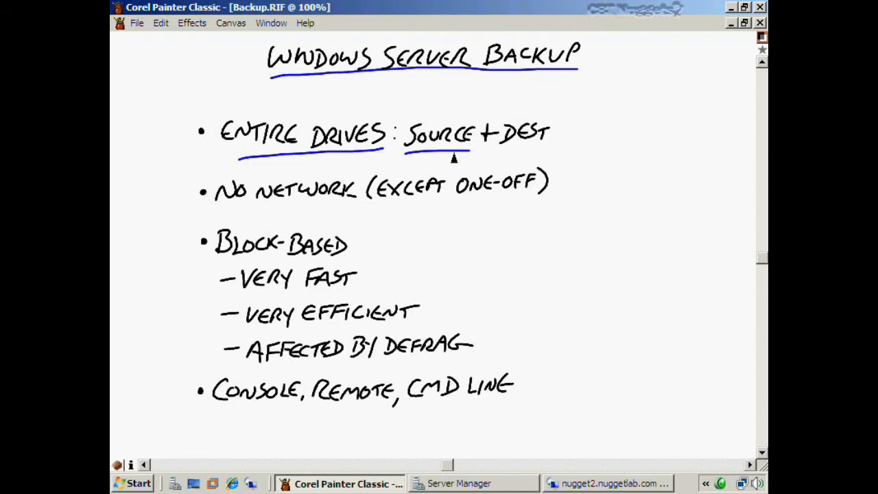
{"action": "left_click_drag", "start_coordinate": [491, 146], "coordinate": [562, 147]}
{"action": "mouse_move", "coordinate": [413, 159]}
{"action": "left_mouse_down"}
{"action": "mouse_move", "coordinate": [450, 110]}
{"action": "mouse_move", "coordinate": [462, 164]}
{"action": "mouse_move", "coordinate": [567, 164]}
{"action": "left_mouse_up"}
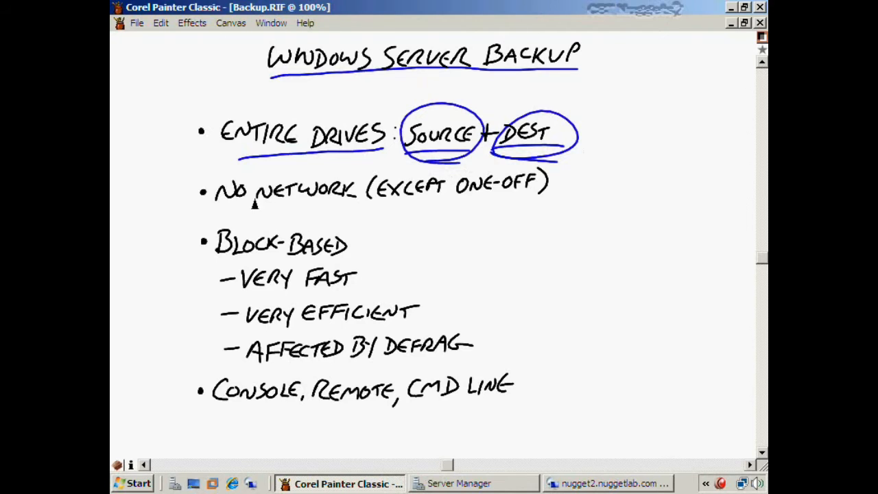
Underline No Network and One-Off in the notes, tick that line, and write iSCSI beside it
{"action": "left_click_drag", "start_coordinate": [226, 213], "coordinate": [355, 203]}
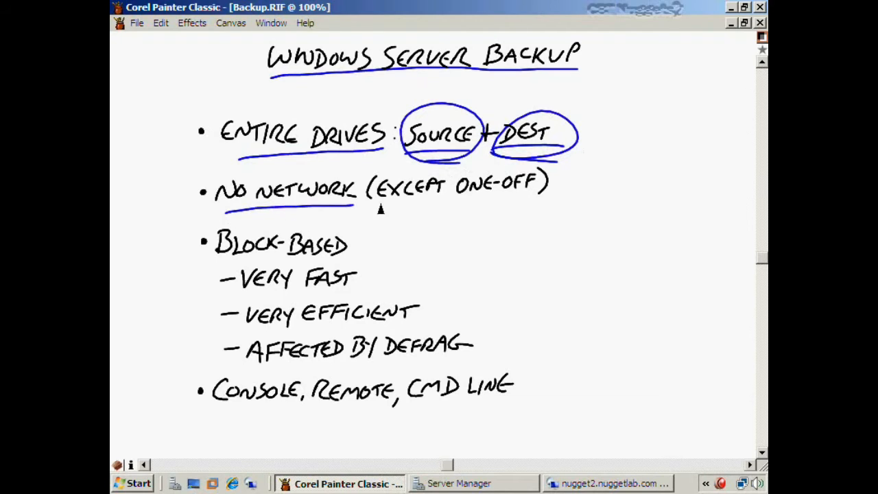
{"action": "left_click_drag", "start_coordinate": [553, 184], "coordinate": [584, 176]}
{"action": "left_click_drag", "start_coordinate": [467, 197], "coordinate": [546, 195]}
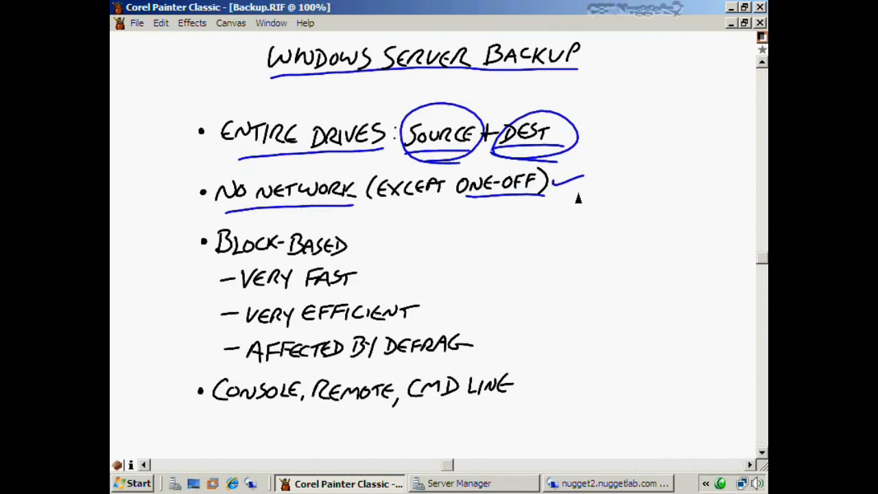
{"action": "mouse_move", "coordinate": [595, 202]}
{"action": "left_mouse_down"}
{"action": "mouse_move", "coordinate": [603, 181]}
{"action": "mouse_move", "coordinate": [610, 190]}
{"action": "mouse_move", "coordinate": [639, 190]}
{"action": "mouse_move", "coordinate": [646, 201]}
{"action": "left_mouse_up"}
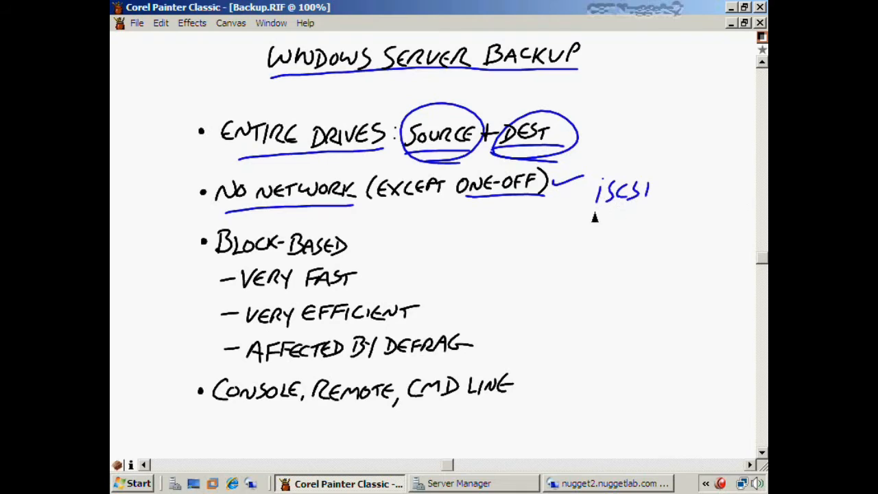
Add tick marks beside Block-Based, Very Fast and Very Efficient
{"action": "left_click_drag", "start_coordinate": [352, 244], "coordinate": [379, 233]}
{"action": "mouse_move", "coordinate": [355, 277]}
{"action": "left_mouse_down"}
{"action": "mouse_move", "coordinate": [360, 284]}
{"action": "mouse_move", "coordinate": [383, 268]}
{"action": "left_mouse_up"}
{"action": "left_click_drag", "start_coordinate": [420, 317], "coordinate": [446, 299]}
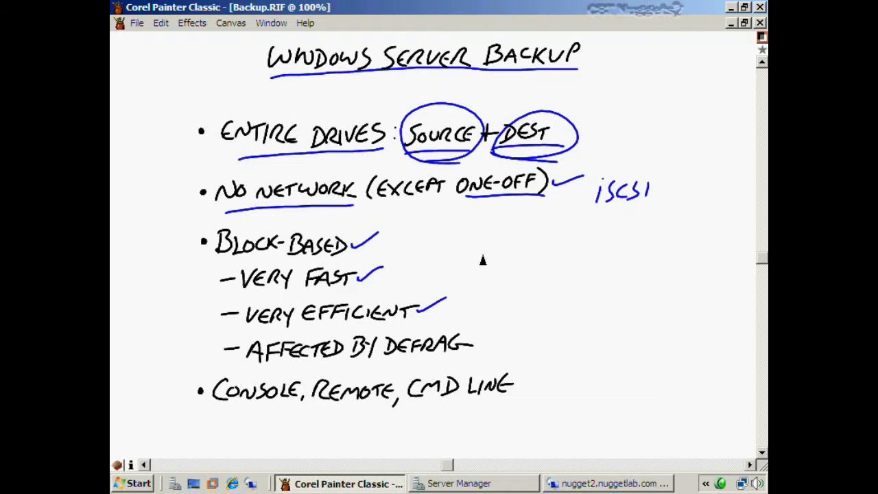
Sketch a 1 GB file box and a backup circle containing 1GB beside the block-based notes, adding a 1K strip to the box's end
{"action": "mouse_move", "coordinate": [456, 251]}
{"action": "left_mouse_down"}
{"action": "mouse_move", "coordinate": [456, 261]}
{"action": "mouse_move", "coordinate": [494, 274]}
{"action": "mouse_move", "coordinate": [555, 274]}
{"action": "mouse_move", "coordinate": [542, 253]}
{"action": "mouse_move", "coordinate": [455, 251]}
{"action": "mouse_move", "coordinate": [481, 271]}
{"action": "mouse_move", "coordinate": [525, 261]}
{"action": "mouse_move", "coordinate": [525, 271]}
{"action": "left_mouse_up"}
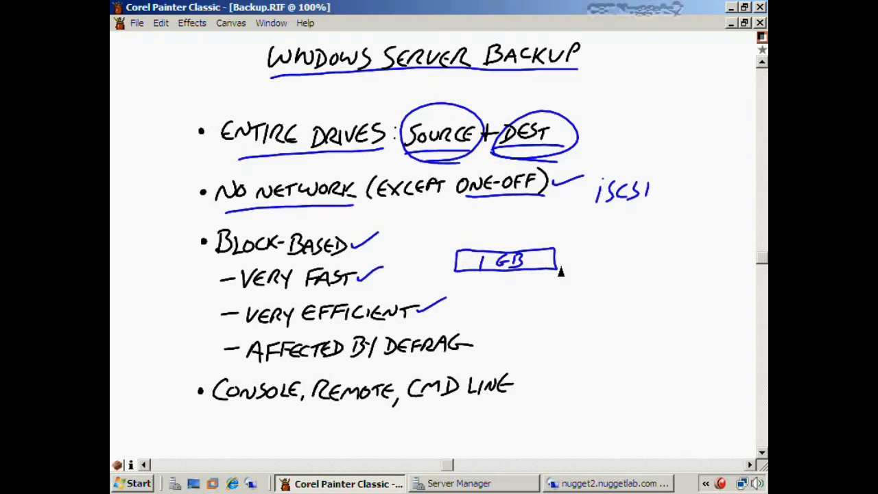
{"action": "mouse_move", "coordinate": [664, 239]}
{"action": "left_mouse_down"}
{"action": "mouse_move", "coordinate": [695, 265]}
{"action": "mouse_move", "coordinate": [669, 237]}
{"action": "mouse_move", "coordinate": [663, 249]}
{"action": "mouse_move", "coordinate": [683, 249]}
{"action": "mouse_move", "coordinate": [686, 259]}
{"action": "left_mouse_up"}
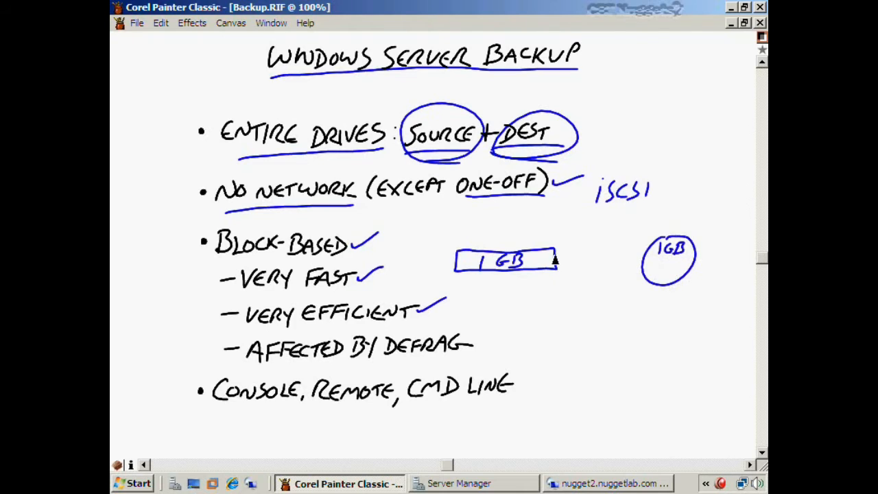
{"action": "left_click_drag", "start_coordinate": [553, 249], "coordinate": [561, 268]}
{"action": "left_click_drag", "start_coordinate": [551, 231], "coordinate": [567, 244]}
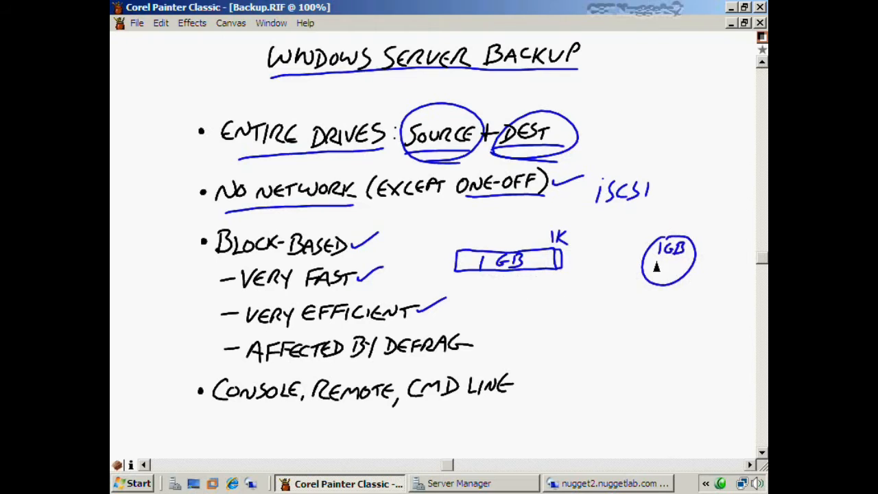
Write a second 1GB in the backup circle with + 1K beside it, and the total 2GB 1K under a line
{"action": "mouse_move", "coordinate": [655, 259]}
{"action": "left_mouse_down"}
{"action": "mouse_move", "coordinate": [653, 269]}
{"action": "mouse_move", "coordinate": [671, 272]}
{"action": "mouse_move", "coordinate": [705, 265]}
{"action": "left_mouse_up"}
{"action": "mouse_move", "coordinate": [699, 260]}
{"action": "left_mouse_down"}
{"action": "mouse_move", "coordinate": [698, 272]}
{"action": "mouse_move", "coordinate": [715, 270]}
{"action": "left_mouse_up"}
{"action": "left_click_drag", "start_coordinate": [725, 257], "coordinate": [730, 271]}
{"action": "left_click_drag", "start_coordinate": [642, 302], "coordinate": [691, 296]}
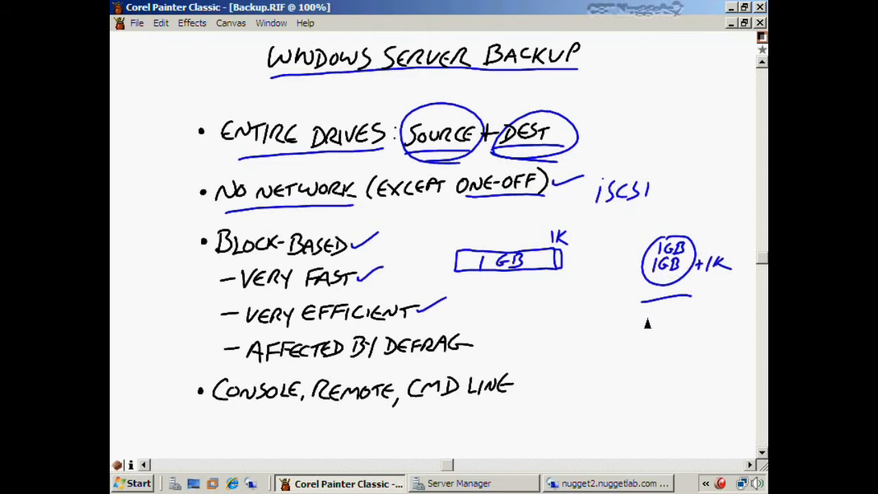
{"action": "mouse_move", "coordinate": [645, 314]}
{"action": "left_mouse_down"}
{"action": "mouse_move", "coordinate": [657, 328]}
{"action": "mouse_move", "coordinate": [675, 319]}
{"action": "mouse_move", "coordinate": [700, 327]}
{"action": "left_mouse_up"}
{"action": "mouse_move", "coordinate": [711, 305]}
{"action": "left_mouse_down"}
{"action": "mouse_move", "coordinate": [709, 325]}
{"action": "mouse_move", "coordinate": [732, 330]}
{"action": "left_mouse_up"}
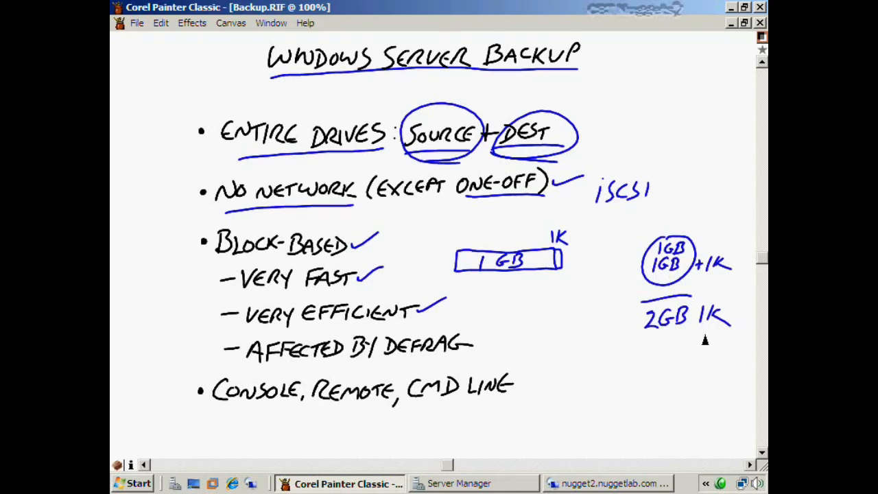
Undo the second backup's 1GB + 1K entry, the sum line and the 2GB 1K total
{"action": "key", "text": "ctrl+z"}
{"action": "key", "text": "ctrl+z"}
{"action": "key", "text": "ctrl+z"}
{"action": "key", "text": "ctrl+z"}
{"action": "key", "text": "ctrl+z"}
{"action": "key", "text": "ctrl+z"}
{"action": "key", "text": "ctrl+z"}
{"action": "key", "text": "ctrl+z"}
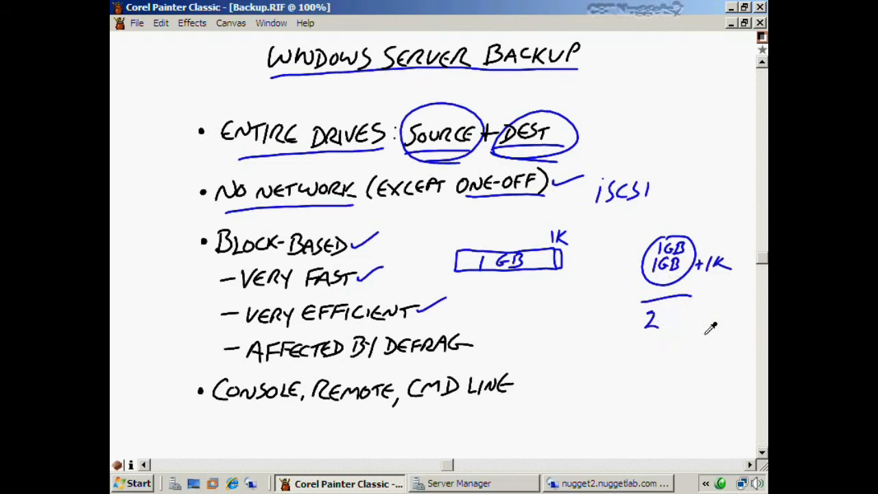
{"action": "key", "text": "ctrl+z"}
{"action": "key", "text": "ctrl+z"}
{"action": "key", "text": "ctrl+z"}
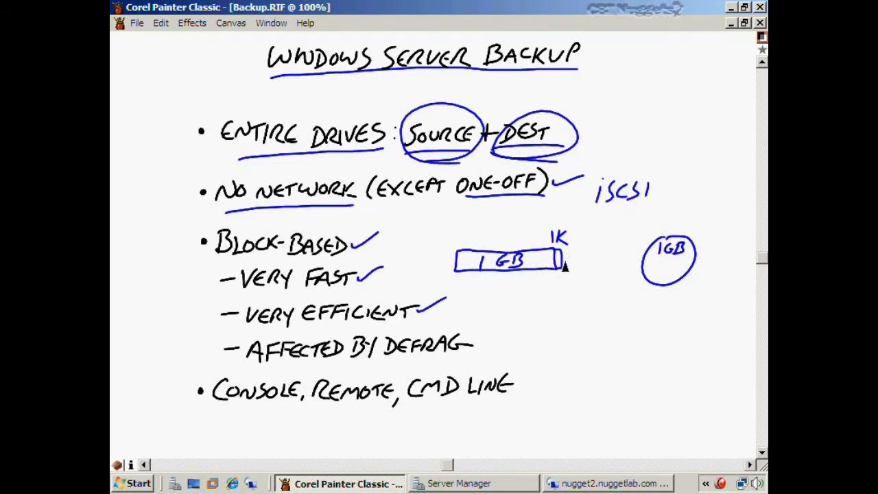
Mark the 1K strip from below, write 1K in the backup circle and the total 1GB + 1K beneath it
{"action": "left_click_drag", "start_coordinate": [557, 275], "coordinate": [562, 279]}
{"action": "mouse_move", "coordinate": [659, 262]}
{"action": "left_mouse_down"}
{"action": "mouse_move", "coordinate": [658, 273]}
{"action": "mouse_move", "coordinate": [675, 273]}
{"action": "left_mouse_up"}
{"action": "mouse_move", "coordinate": [653, 295]}
{"action": "left_mouse_down"}
{"action": "mouse_move", "coordinate": [650, 313]}
{"action": "mouse_move", "coordinate": [701, 306]}
{"action": "left_mouse_up"}
{"action": "mouse_move", "coordinate": [696, 300]}
{"action": "left_mouse_down"}
{"action": "mouse_move", "coordinate": [695, 312]}
{"action": "mouse_move", "coordinate": [738, 314]}
{"action": "left_mouse_up"}
{"action": "key", "text": "ctrl+z"}
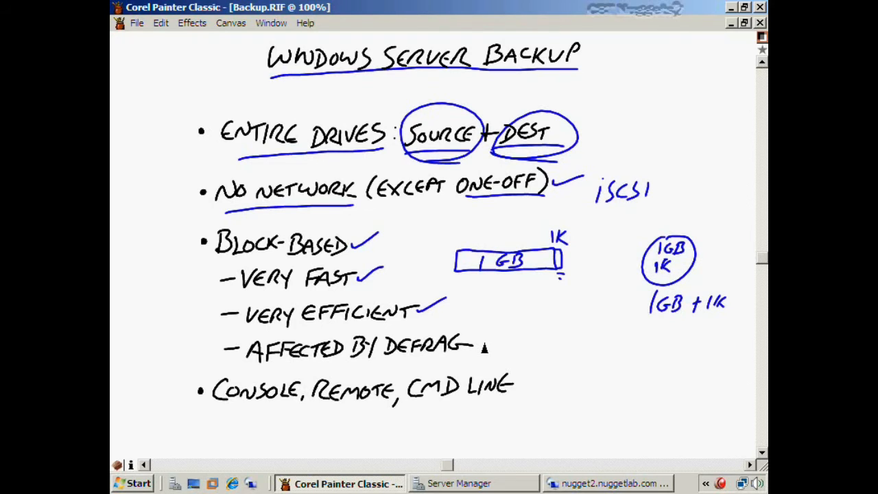
Tick Affected By Defrag, outline a larger changed section in the file box, and add + 300MB after the circle's 1K
{"action": "left_click_drag", "start_coordinate": [480, 344], "coordinate": [503, 337]}
{"action": "mouse_move", "coordinate": [528, 256]}
{"action": "left_mouse_down"}
{"action": "mouse_move", "coordinate": [533, 272]}
{"action": "mouse_move", "coordinate": [558, 271]}
{"action": "mouse_move", "coordinate": [551, 256]}
{"action": "left_mouse_up"}
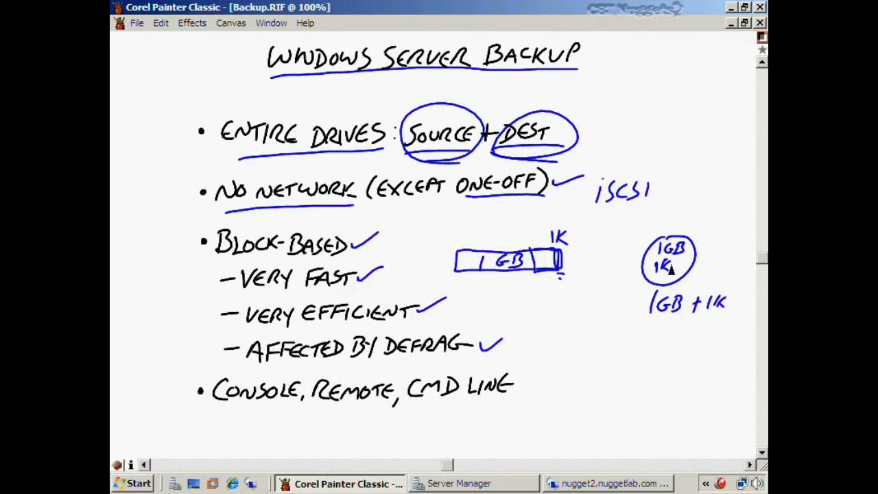
{"action": "mouse_move", "coordinate": [675, 268]}
{"action": "left_mouse_down"}
{"action": "mouse_move", "coordinate": [710, 277]}
{"action": "mouse_move", "coordinate": [749, 269]}
{"action": "left_mouse_up"}
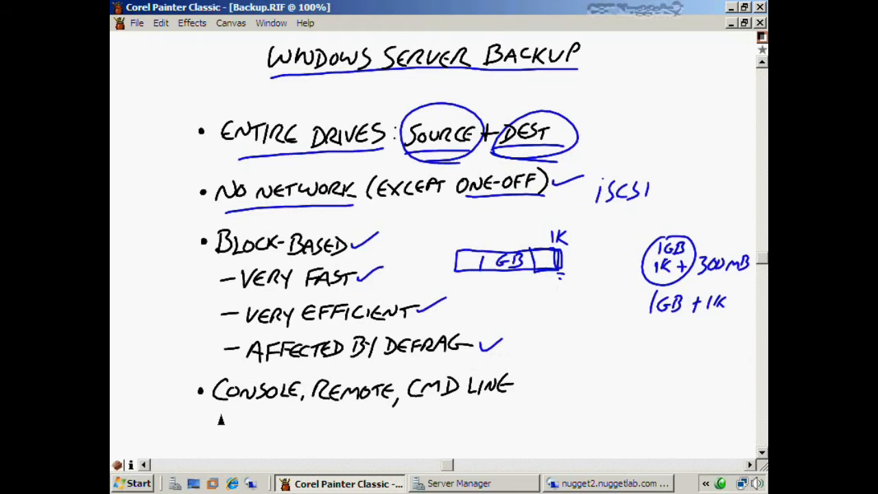
Underline Console, Remote and Cmd Line in the last bullet of the notes
{"action": "left_click_drag", "start_coordinate": [214, 410], "coordinate": [296, 408]}
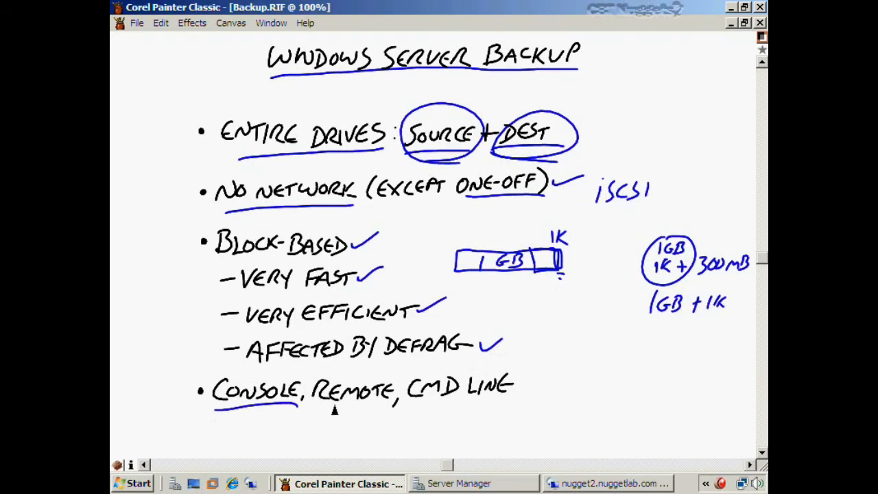
{"action": "left_click_drag", "start_coordinate": [313, 410], "coordinate": [389, 409]}
{"action": "left_click_drag", "start_coordinate": [425, 410], "coordinate": [506, 404]}
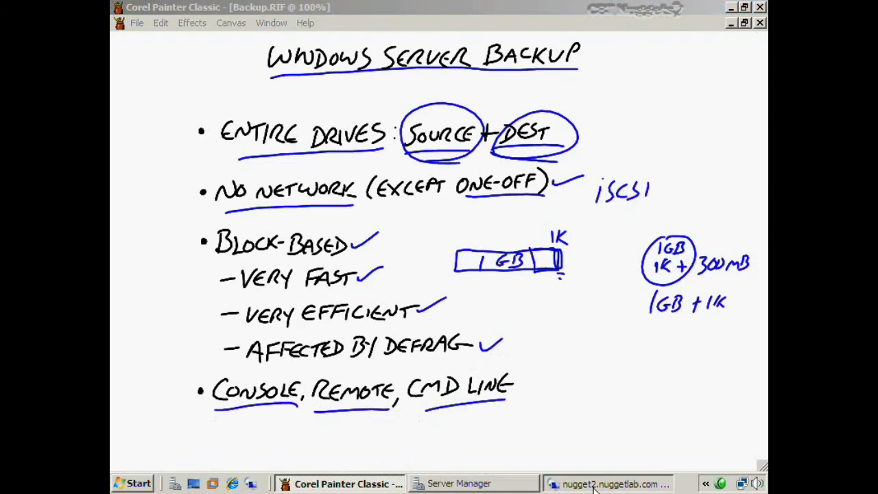
Switch to the nugget2.nuggetlab.com remote session and show Windows Server Backup under Storage in Server Manager
{"action": "left_click", "coordinate": [594, 484]}
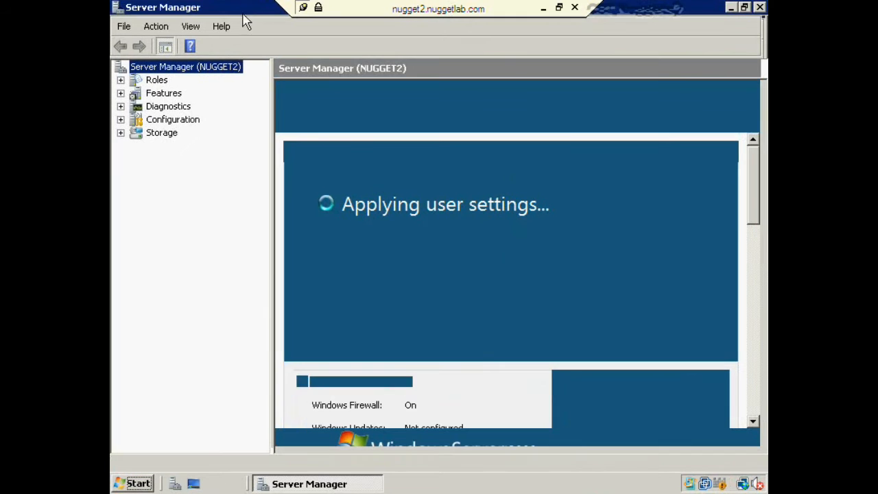
{"action": "left_click", "coordinate": [121, 134]}
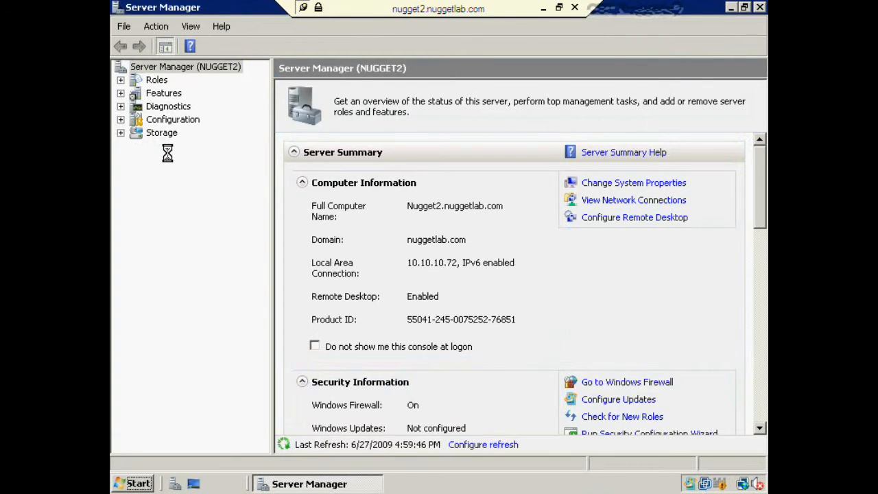
{"action": "left_click", "coordinate": [197, 148]}
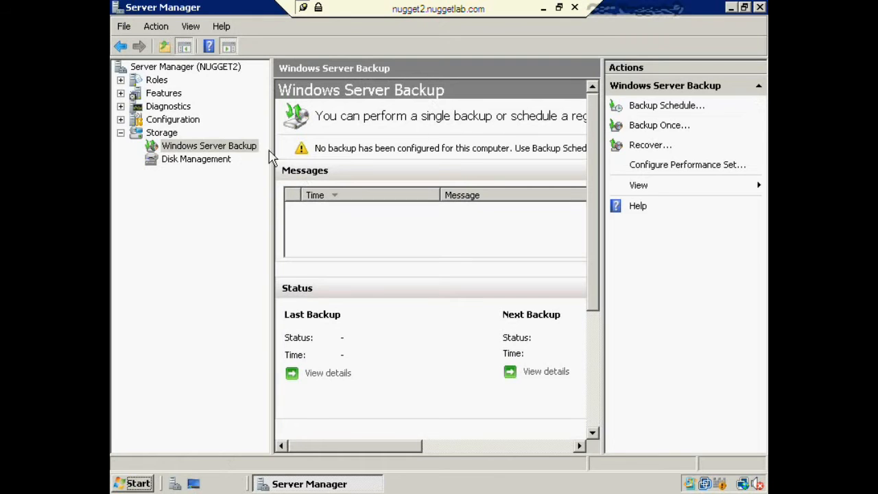
{"action": "left_click", "coordinate": [221, 148]}
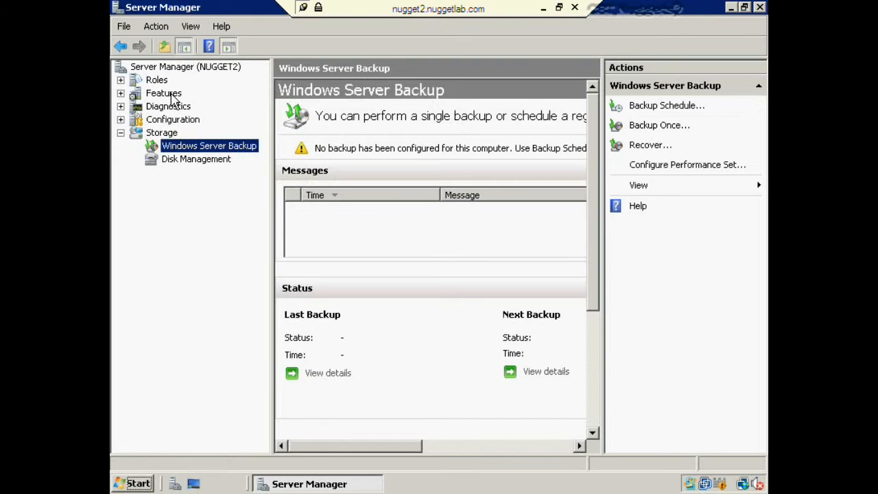
Check the Windows Server Backup Features entry and its subfeatures in the Add Features Wizard, and cancel the wizard
{"action": "right_click", "coordinate": [173, 96]}
{"action": "left_click", "coordinate": [193, 103]}
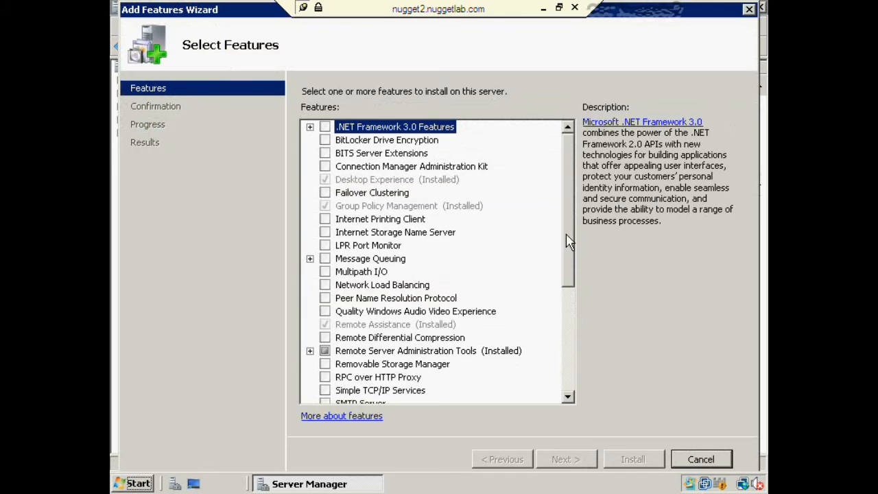
{"action": "left_click_drag", "start_coordinate": [567, 241], "coordinate": [561, 376]}
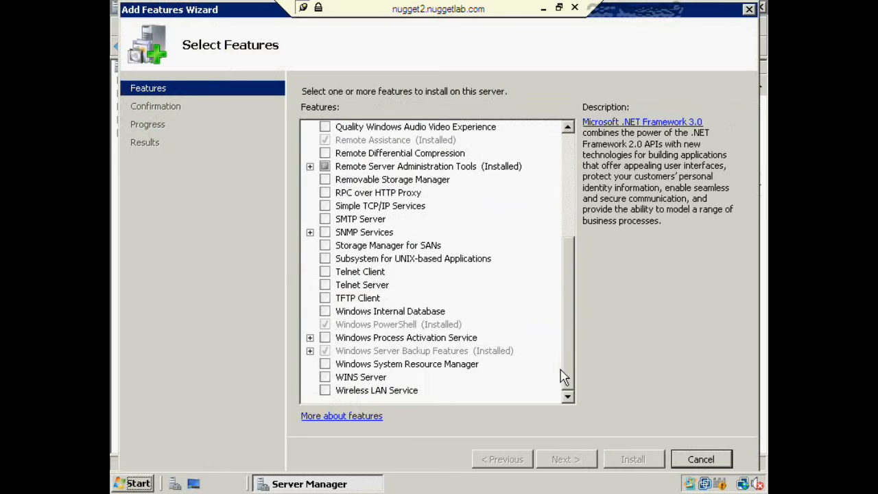
{"action": "left_click", "coordinate": [310, 350]}
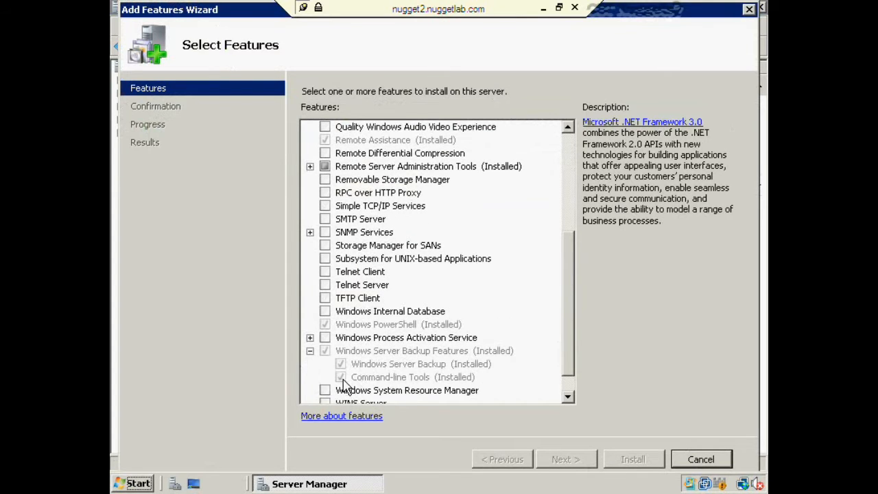
{"action": "left_click", "coordinate": [686, 459]}
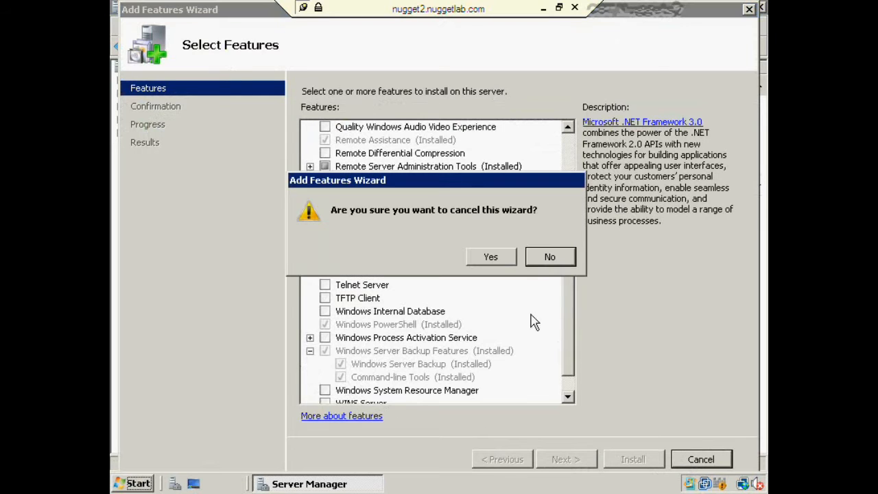
{"action": "left_click", "coordinate": [509, 261]}
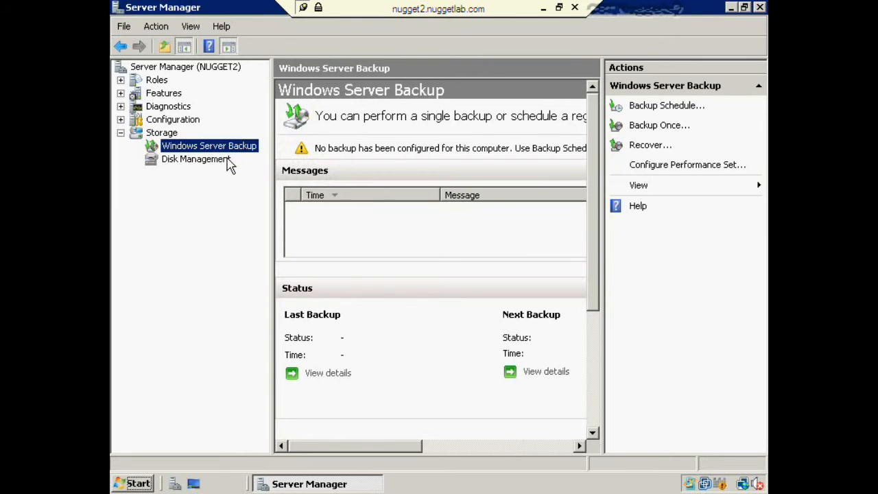
Bring Disk 1 online in Disk Management and initialize it with the MBR partition style
{"action": "left_click", "coordinate": [228, 162]}
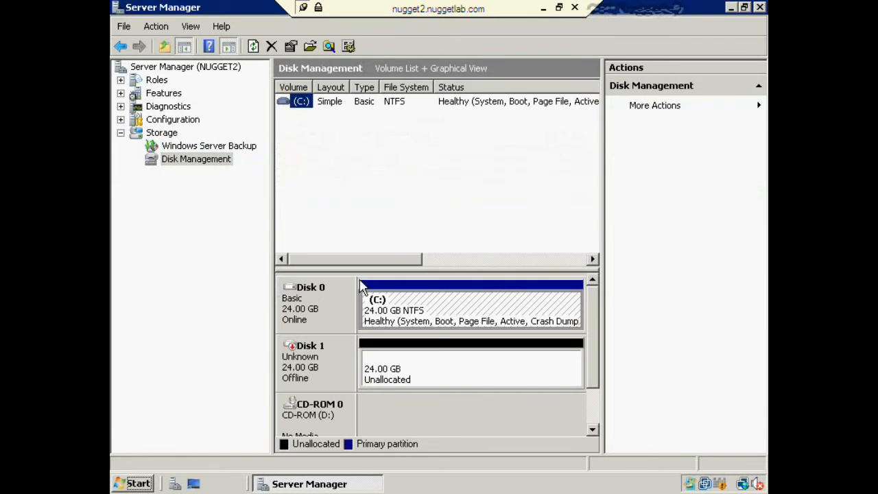
{"action": "left_click", "coordinate": [340, 375]}
{"action": "right_click", "coordinate": [339, 375]}
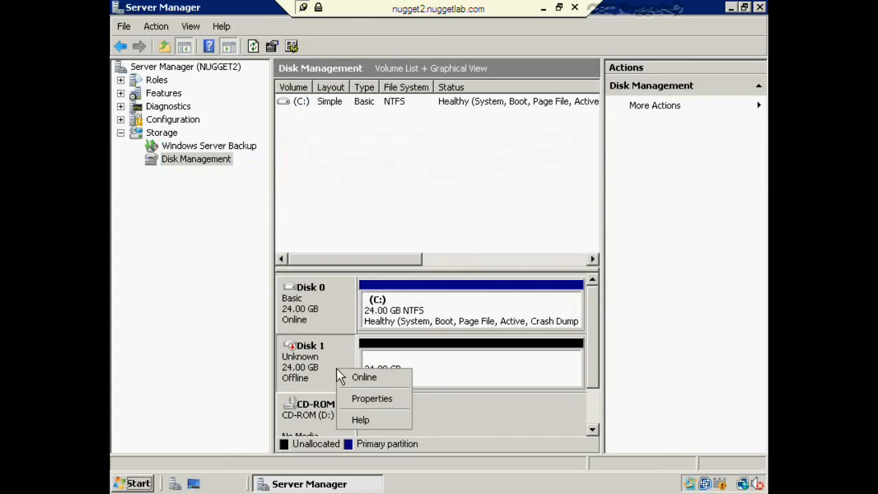
{"action": "left_click", "coordinate": [363, 381]}
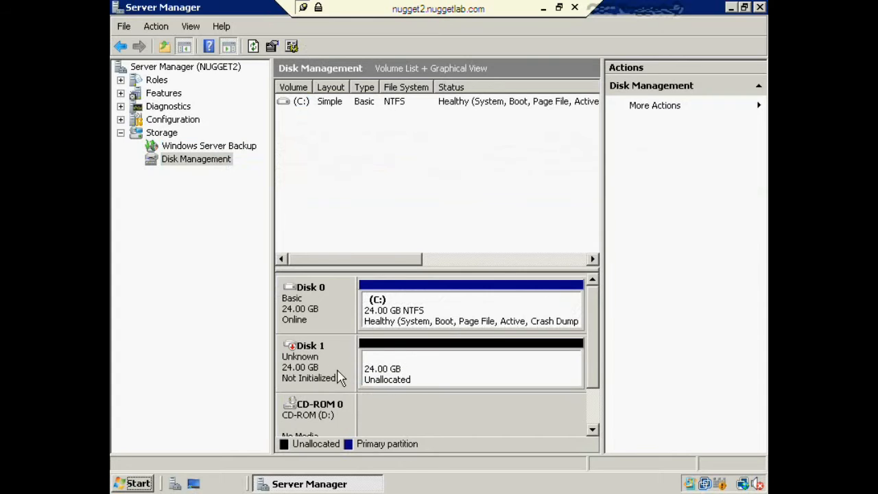
{"action": "right_click", "coordinate": [338, 374]}
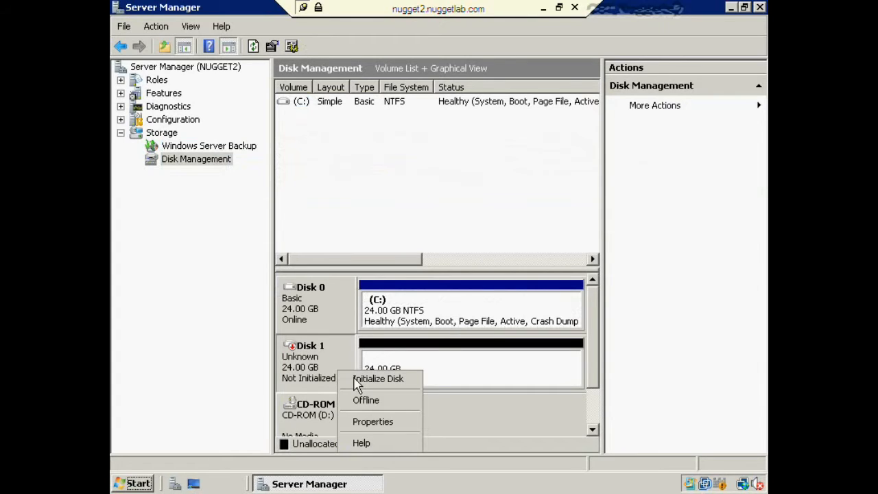
{"action": "left_click", "coordinate": [356, 384]}
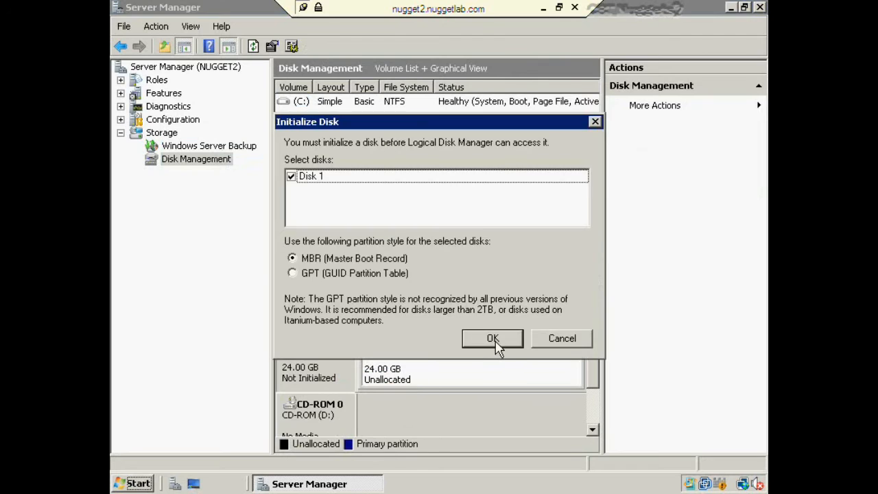
{"action": "left_click", "coordinate": [493, 339]}
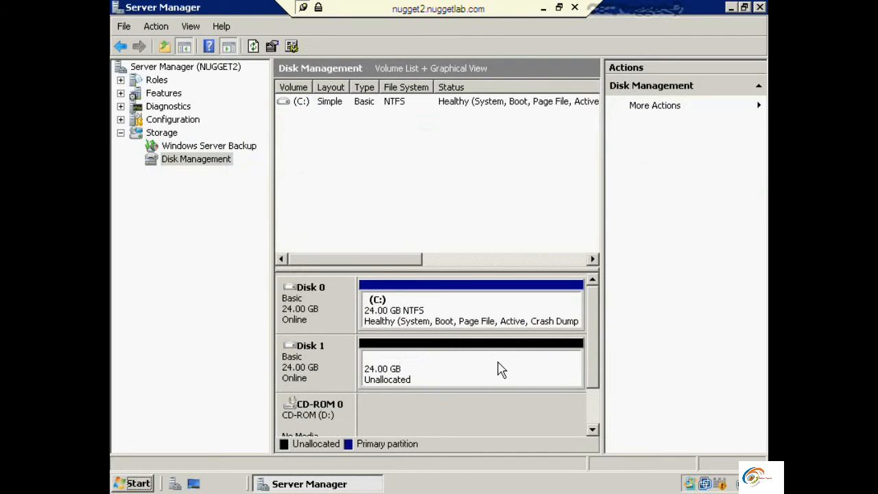
Start a new Windows Server Backup schedule with a Custom configuration covering Local disk (C:), running once a day at 9:00 PM
{"action": "left_click", "coordinate": [241, 148]}
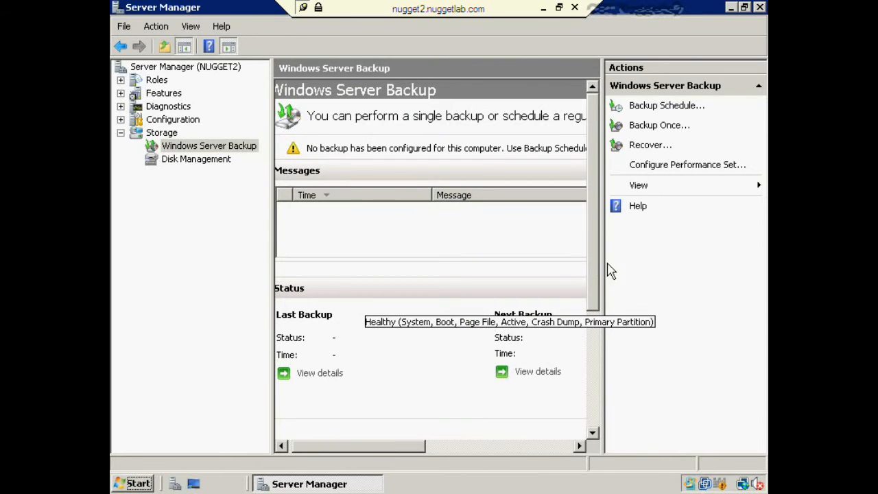
{"action": "left_click_drag", "start_coordinate": [605, 263], "coordinate": [648, 272]}
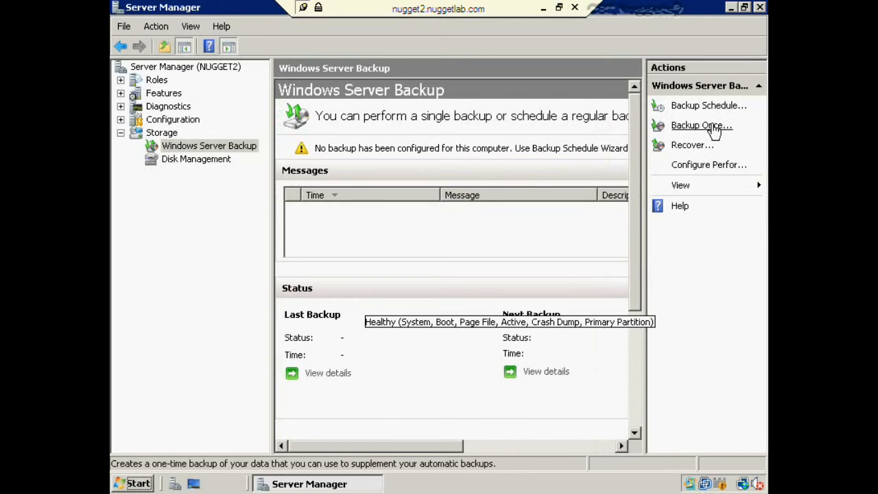
{"action": "left_click", "coordinate": [736, 109]}
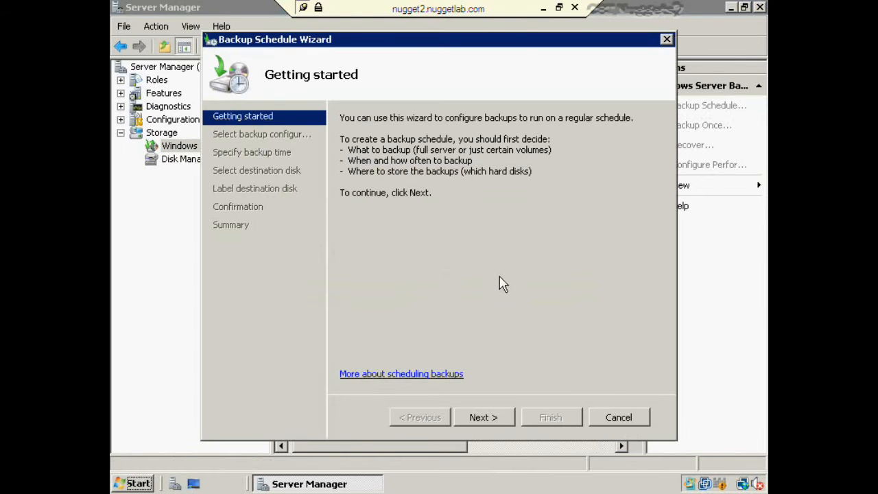
{"action": "left_click", "coordinate": [480, 418]}
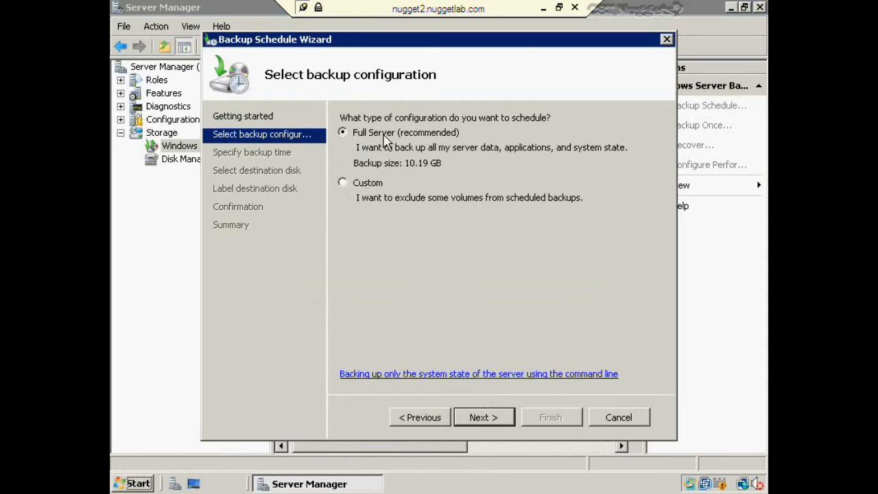
{"action": "left_click", "coordinate": [345, 183]}
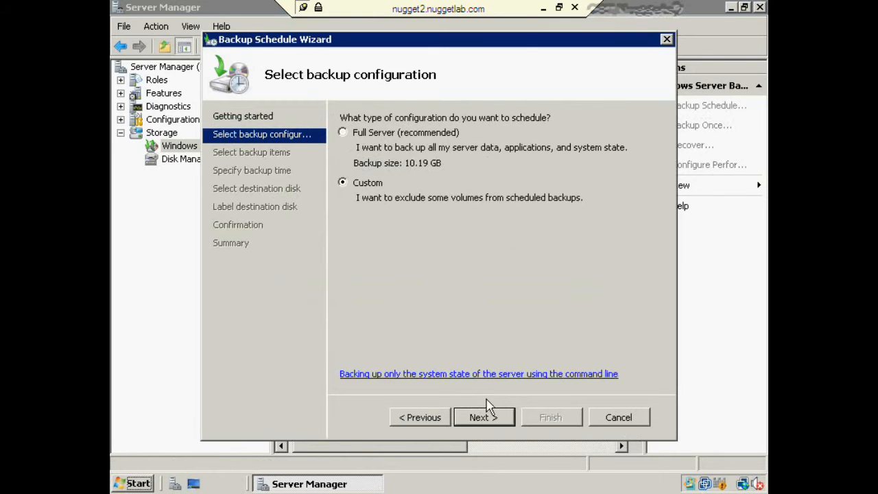
{"action": "left_click", "coordinate": [488, 420]}
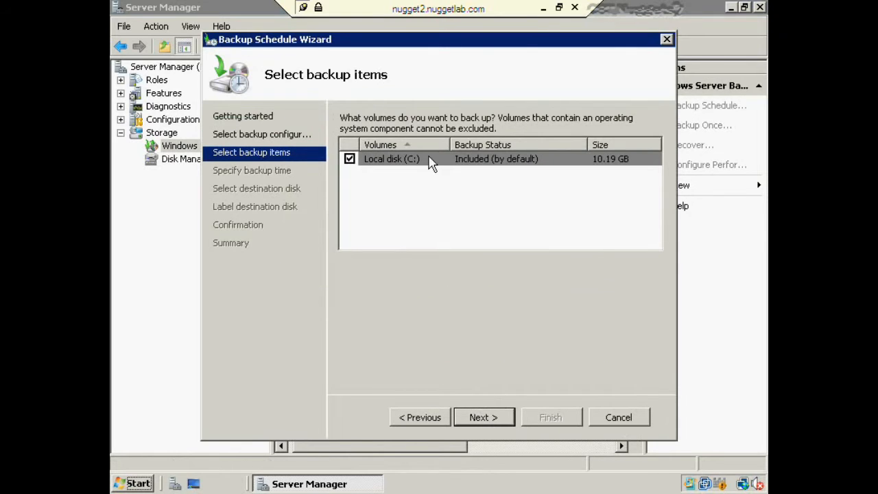
{"action": "left_click", "coordinate": [431, 162]}
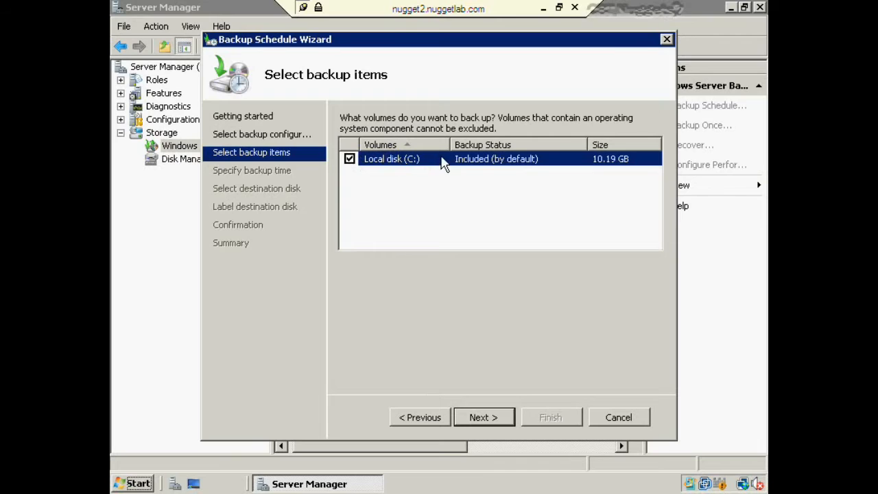
{"action": "left_click", "coordinate": [494, 420]}
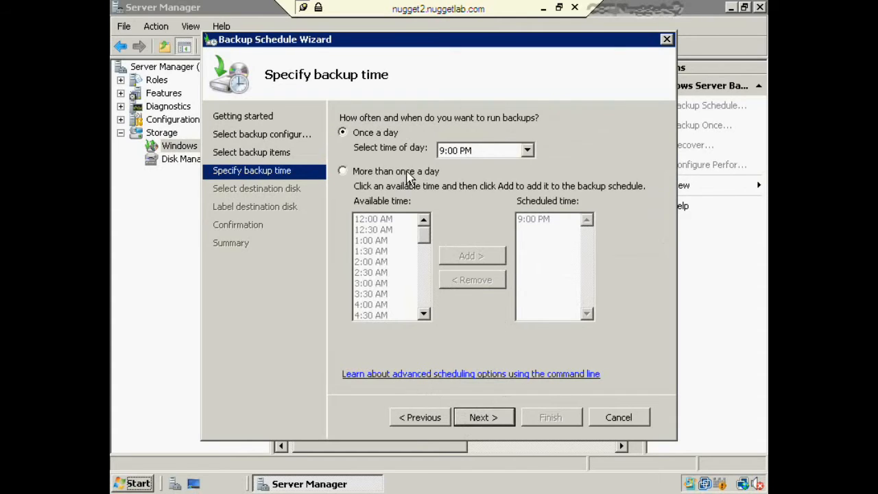
{"action": "left_click", "coordinate": [494, 420]}
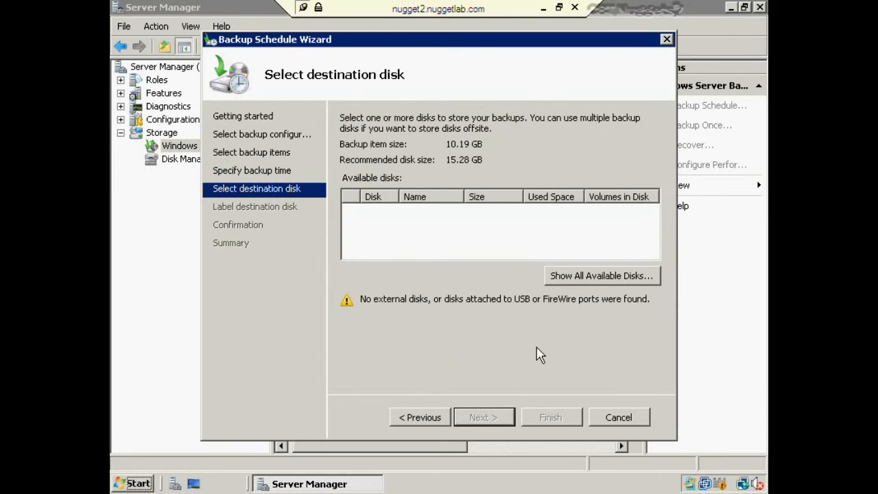
Make Disk 1 available and select it as the backup destination, accept its reformatting, and finish creating the schedule
{"action": "left_click", "coordinate": [594, 275]}
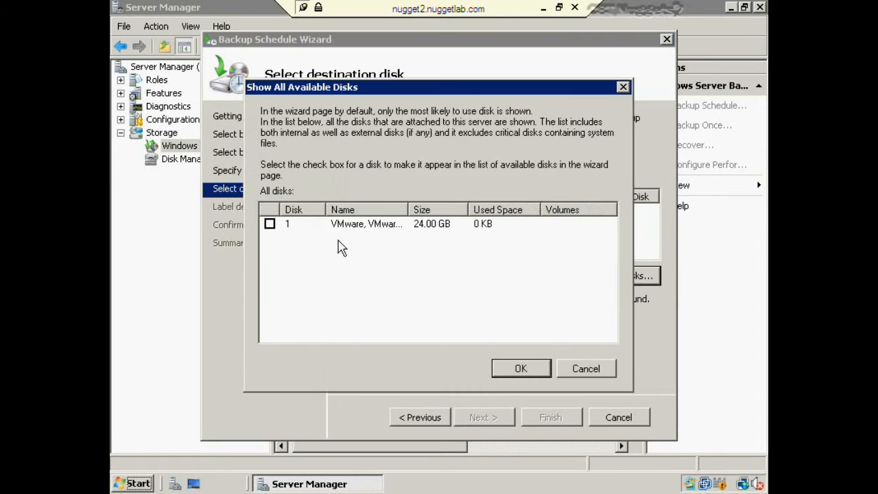
{"action": "left_click", "coordinate": [353, 225]}
{"action": "left_click", "coordinate": [269, 224]}
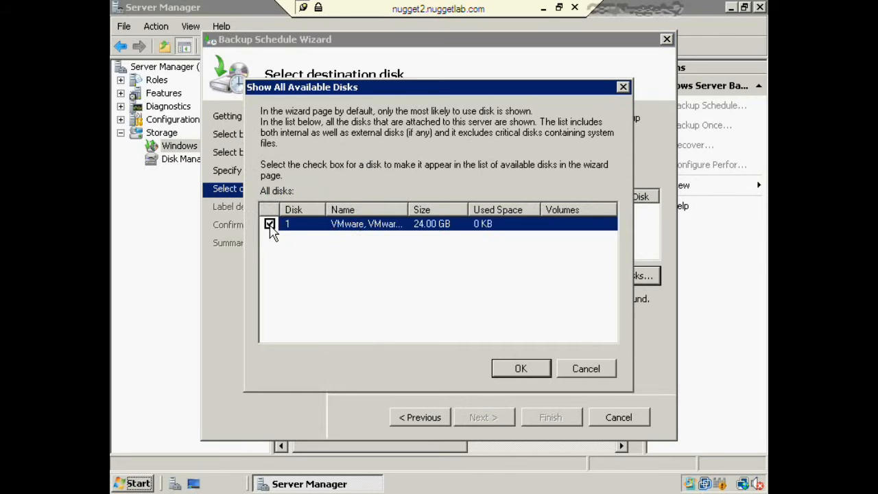
{"action": "left_click", "coordinate": [520, 369]}
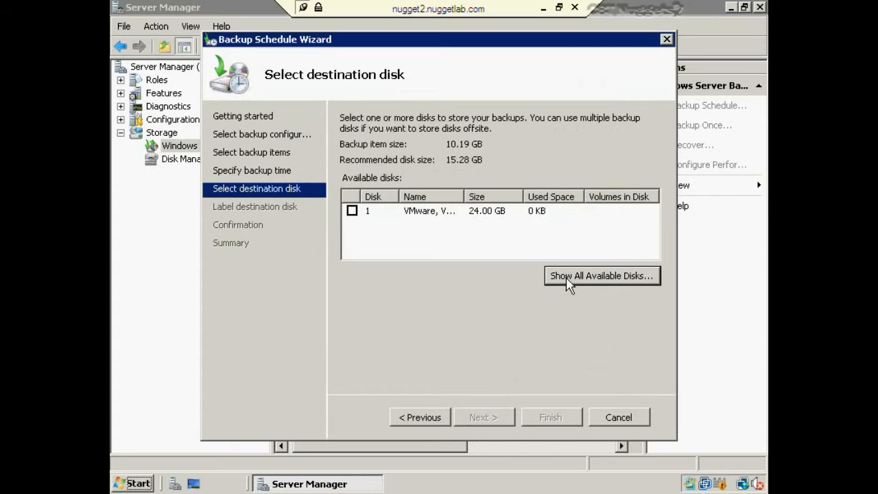
{"action": "left_click", "coordinate": [352, 212]}
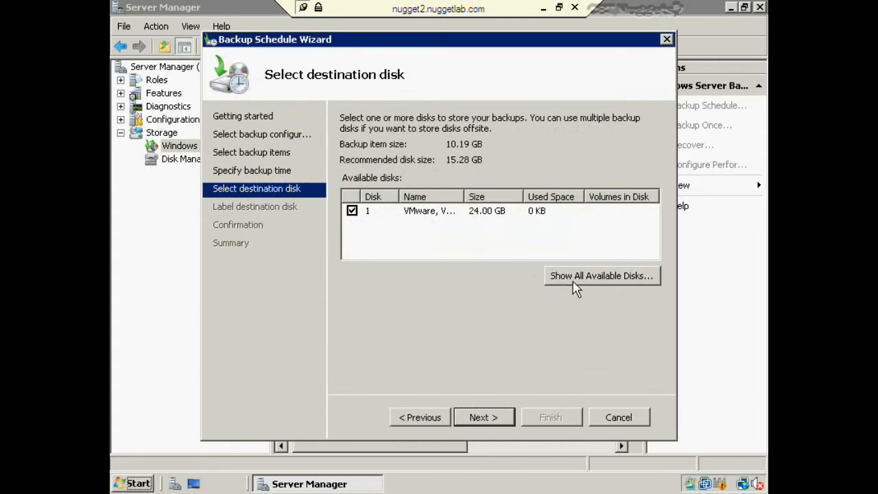
{"action": "left_click", "coordinate": [482, 419]}
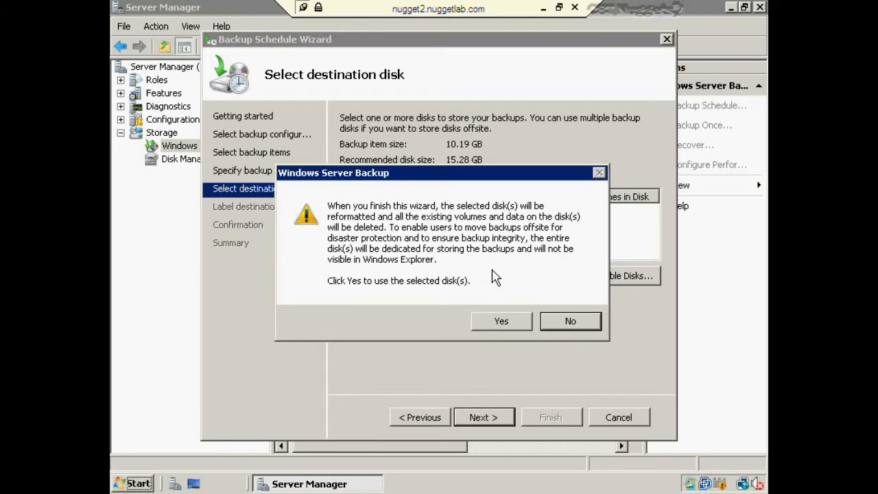
{"action": "left_click", "coordinate": [499, 321]}
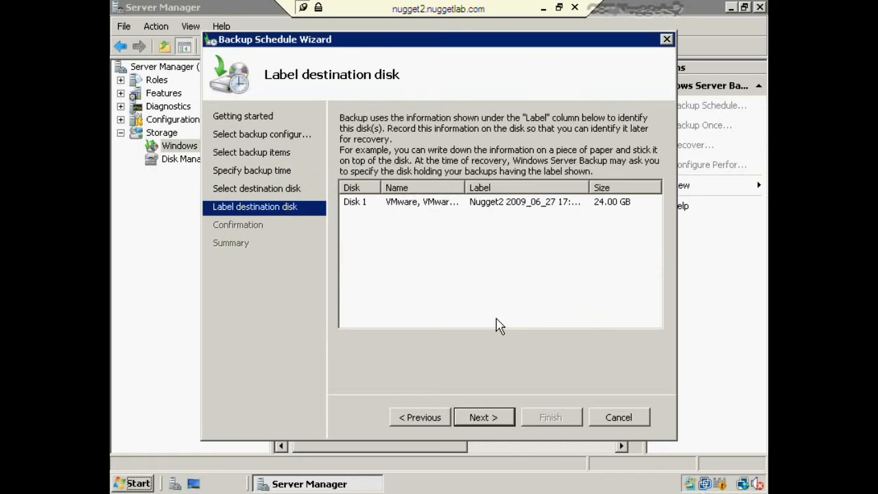
{"action": "left_click", "coordinate": [483, 419]}
{"action": "left_click", "coordinate": [550, 420]}
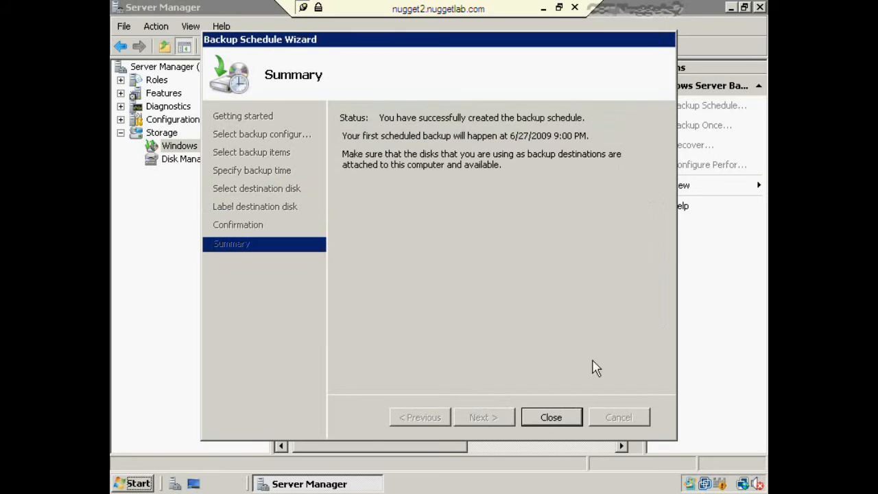
{"action": "left_click", "coordinate": [549, 418]}
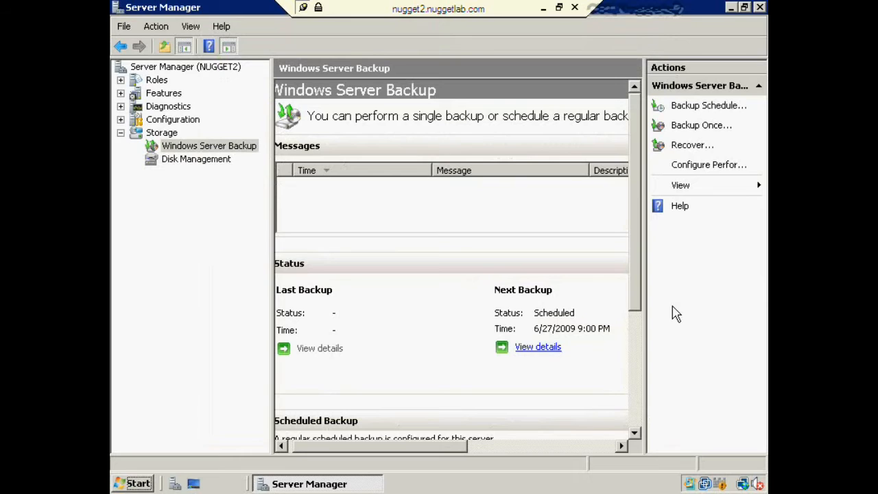
Check the new backup partition on Disk 1 in Disk Management and return to Windows Server Backup
{"action": "left_click", "coordinate": [209, 162]}
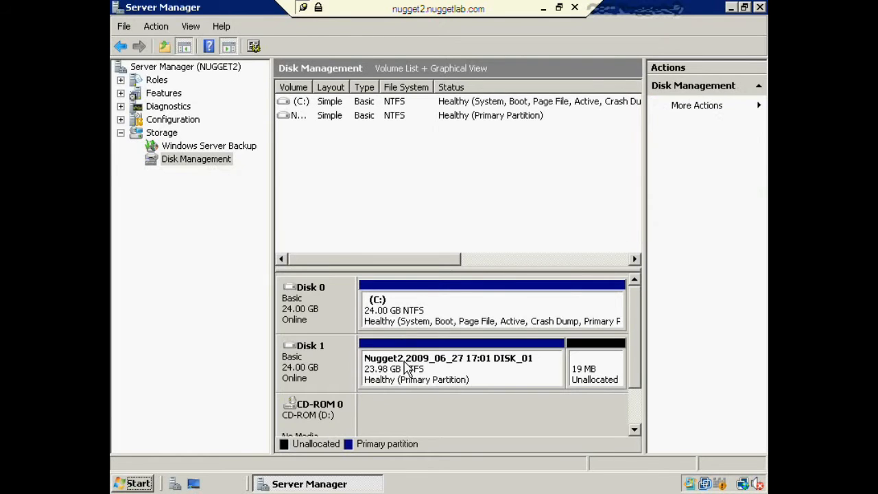
{"action": "left_click", "coordinate": [406, 369]}
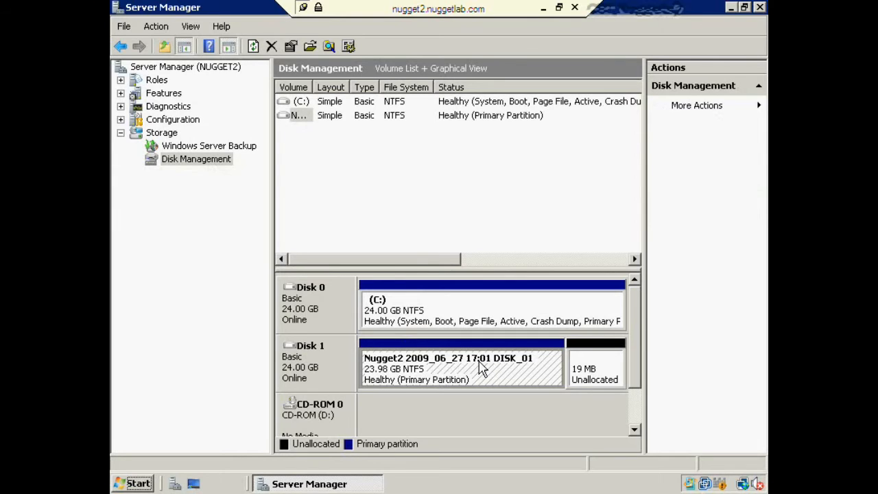
{"action": "left_click", "coordinate": [217, 146]}
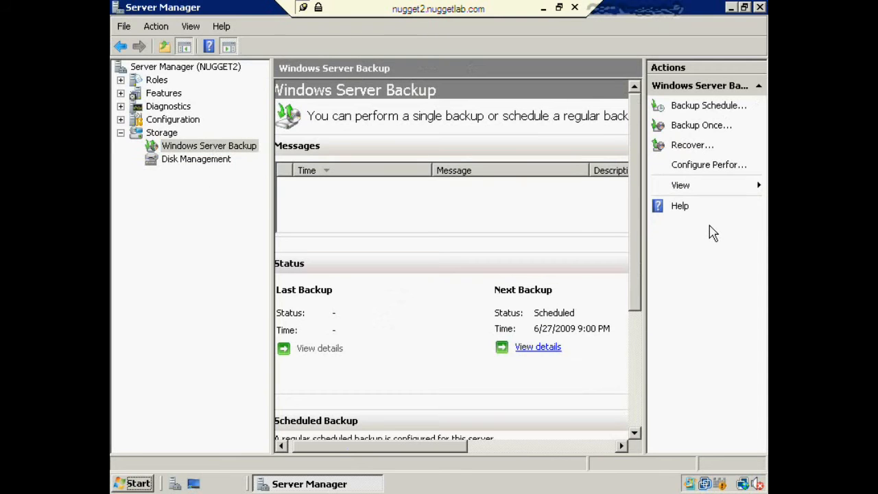
Walk through modifying the scheduled backup with the Custom configuration up to the Add more disks option, and cancel the wizard
{"action": "left_click", "coordinate": [711, 113]}
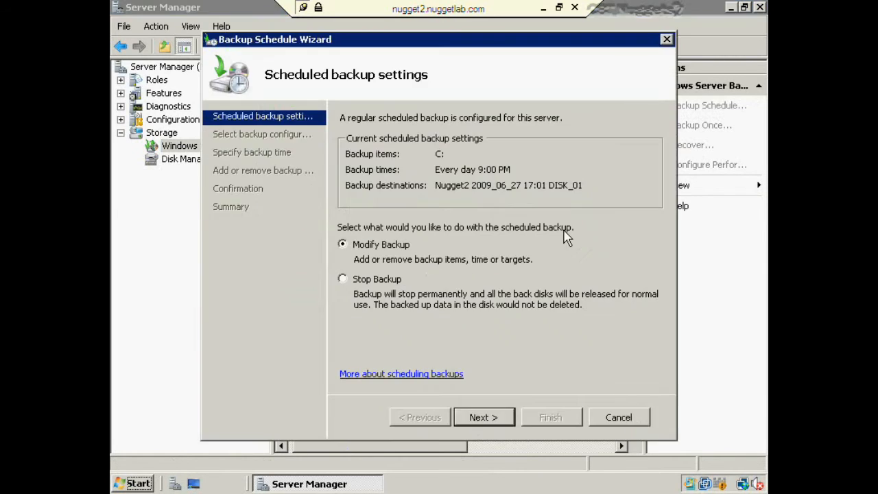
{"action": "left_click", "coordinate": [485, 417]}
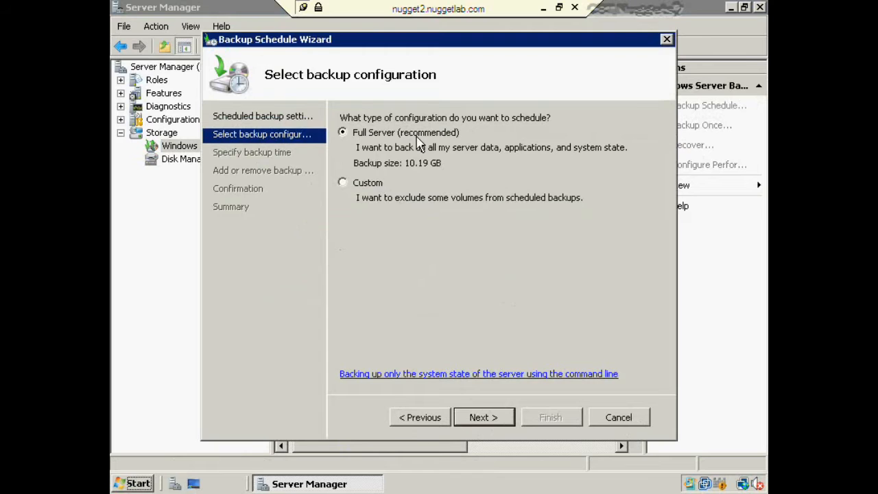
{"action": "left_click", "coordinate": [381, 186]}
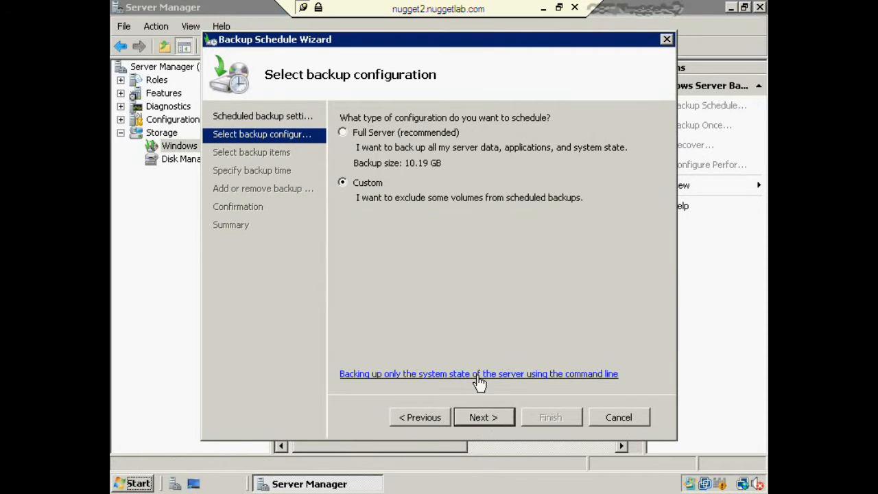
{"action": "left_click", "coordinate": [486, 416]}
{"action": "left_click", "coordinate": [485, 417]}
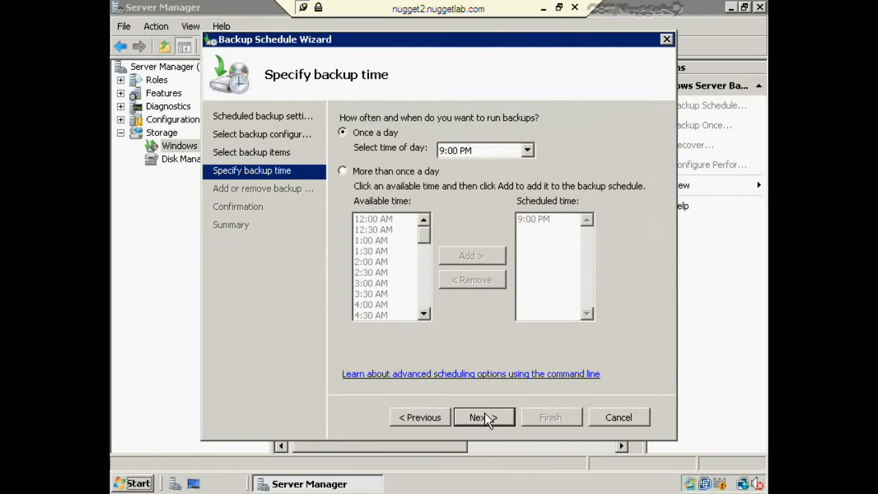
{"action": "left_click", "coordinate": [485, 416]}
{"action": "left_click", "coordinate": [350, 162]}
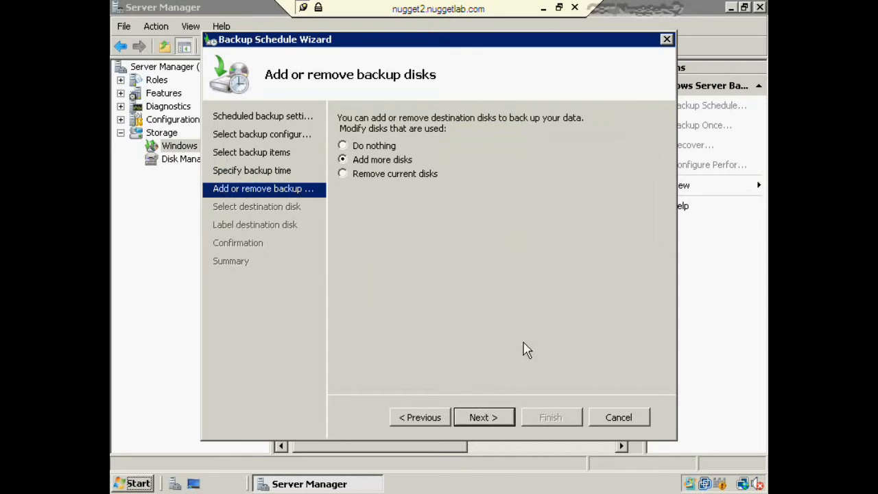
{"action": "left_click", "coordinate": [618, 420]}
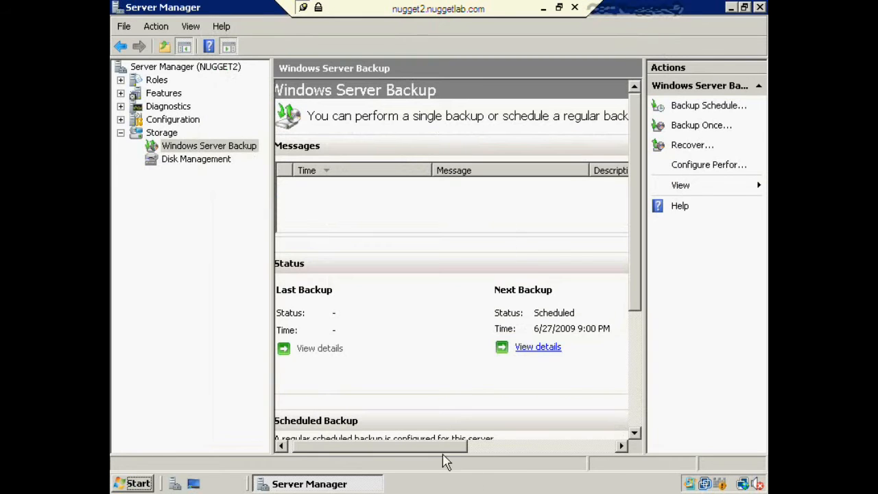
Run a one-time backup using the same options as the scheduled backup
{"action": "left_click_drag", "start_coordinate": [434, 445], "coordinate": [404, 440]}
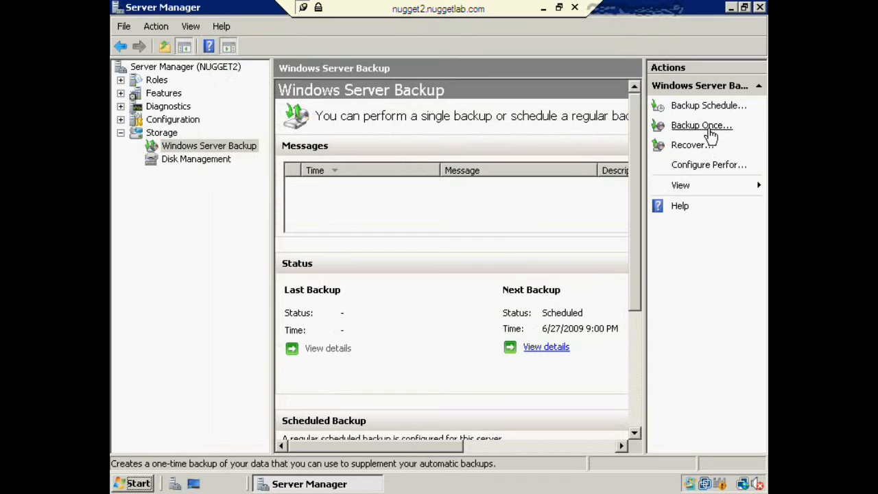
{"action": "left_click", "coordinate": [709, 132]}
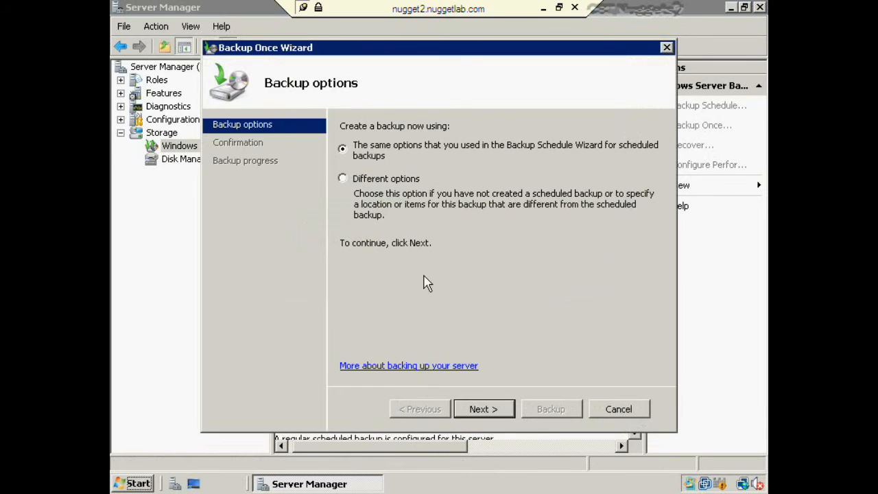
{"action": "left_click", "coordinate": [400, 156]}
{"action": "left_click", "coordinate": [500, 412]}
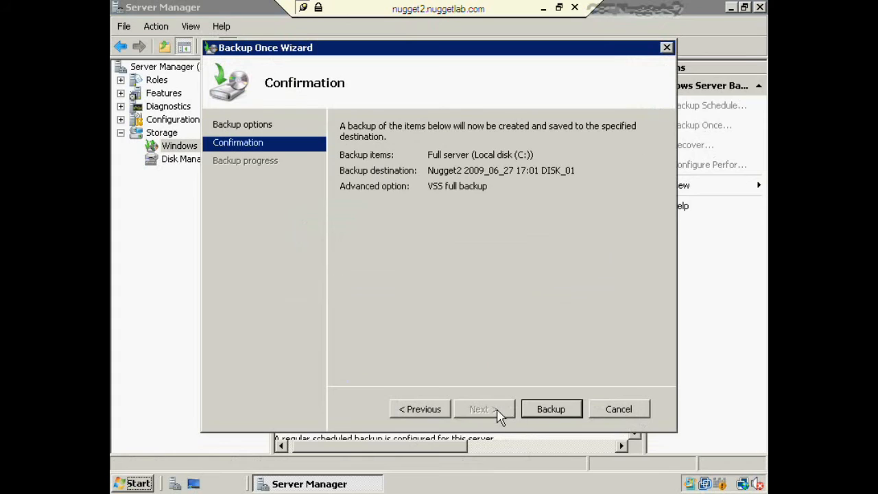
{"action": "left_click", "coordinate": [558, 414]}
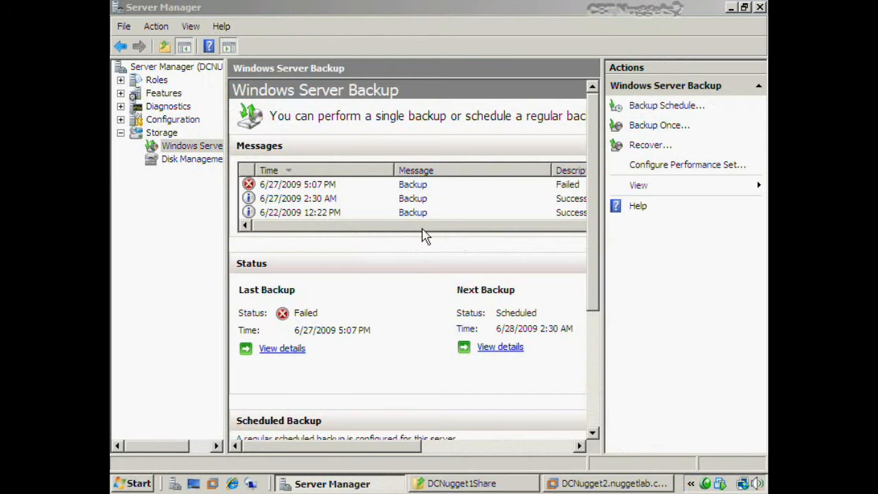
Switch to the DCNugget1Share folder, view the contents of Football Pool.txt, and permanently delete the file
{"action": "left_click", "coordinate": [422, 229]}
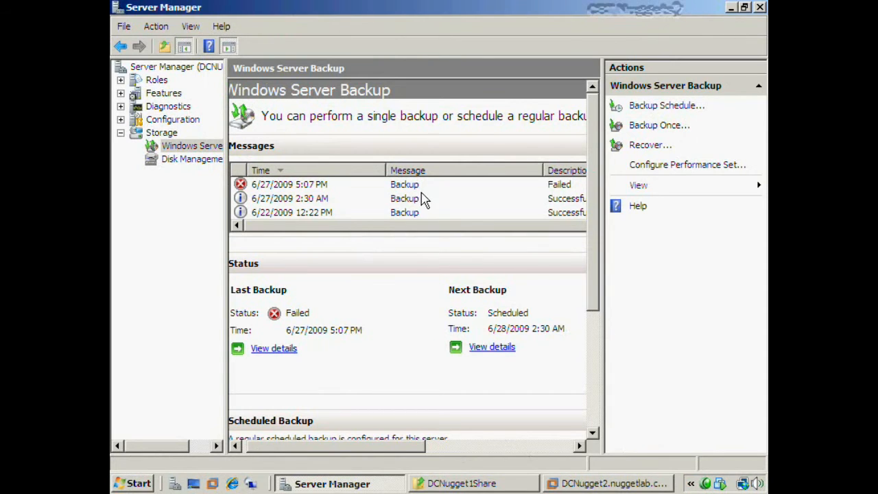
{"action": "left_click", "coordinate": [461, 483]}
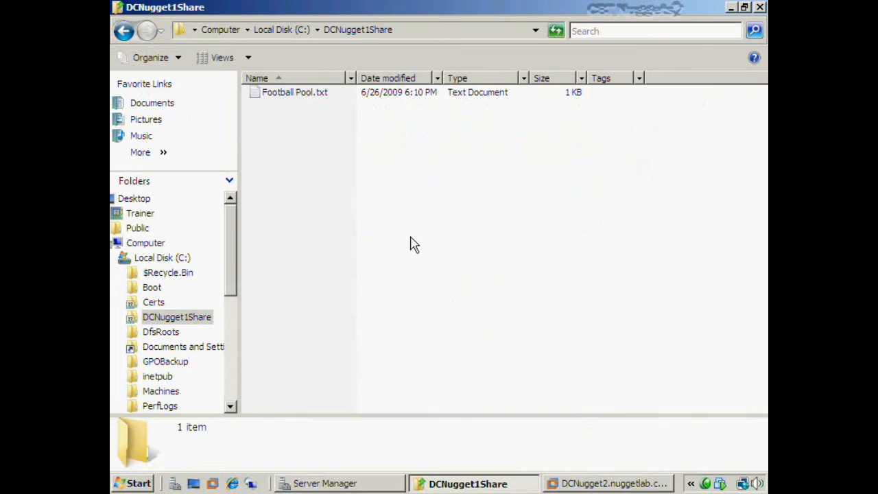
{"action": "double_click", "coordinate": [299, 96]}
{"action": "double_click", "coordinate": [299, 99]}
{"action": "left_click", "coordinate": [760, 7]}
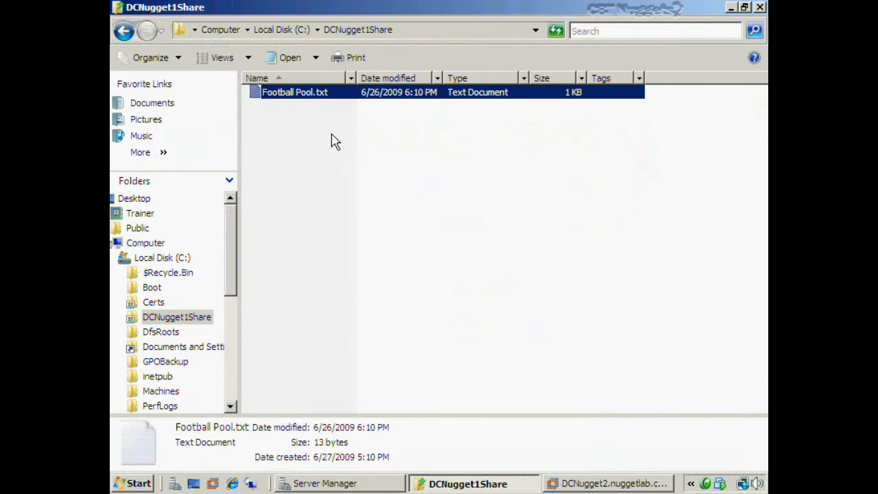
{"action": "key", "text": "Delete"}
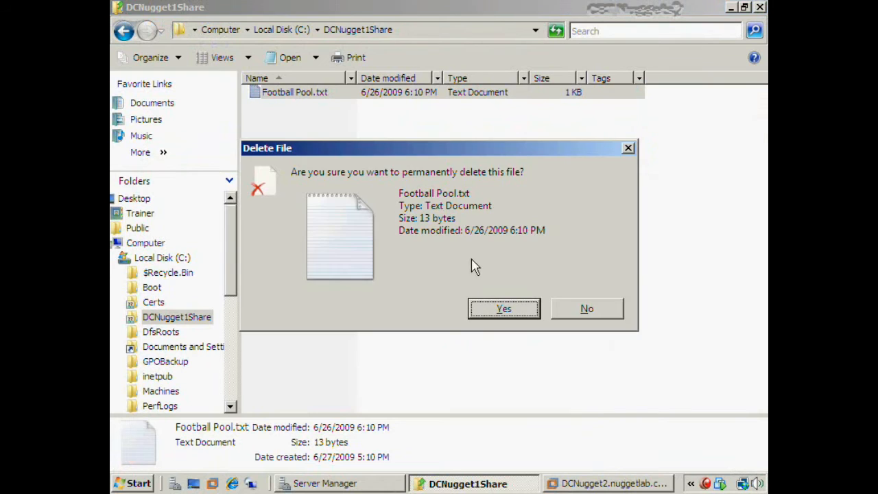
{"action": "left_click", "coordinate": [503, 310]}
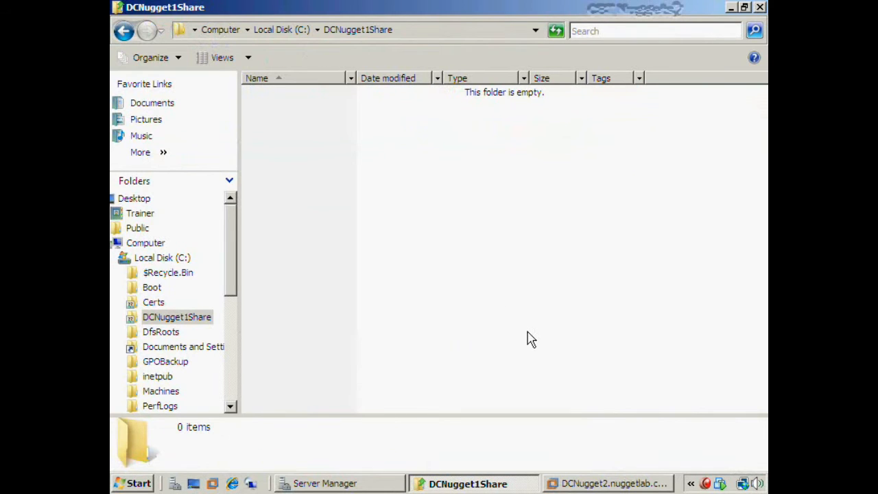
Start a recovery in Windows Server Backup from this server's 6/27/2009 2:30 AM backup, with Files and folders as the recovery type
{"action": "left_click", "coordinate": [376, 485]}
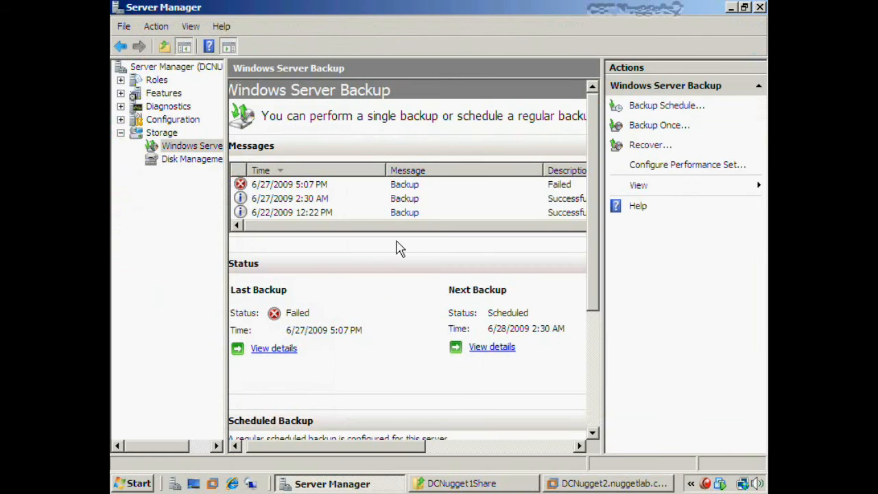
{"action": "left_click", "coordinate": [645, 146]}
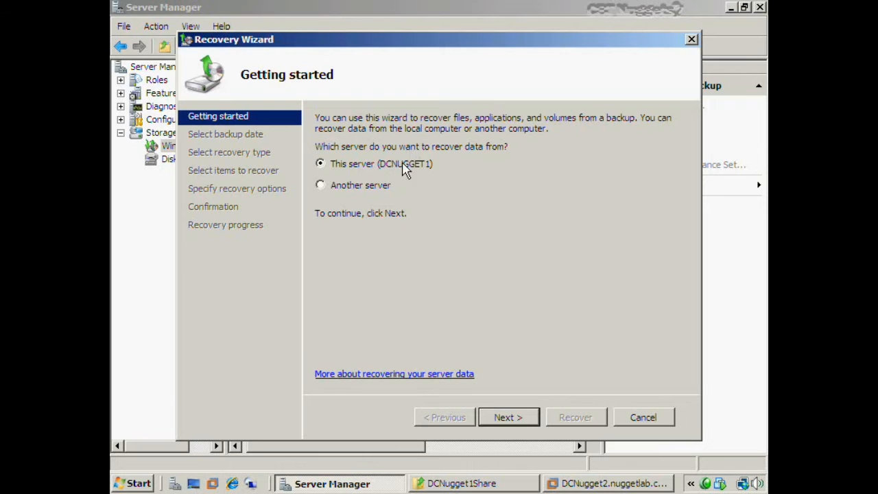
{"action": "left_click", "coordinate": [495, 421]}
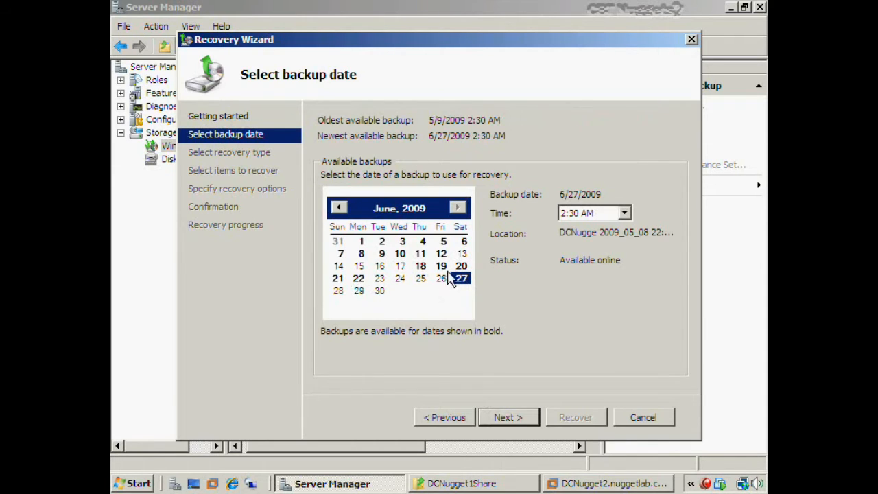
{"action": "left_click", "coordinate": [463, 281]}
{"action": "left_click", "coordinate": [511, 422]}
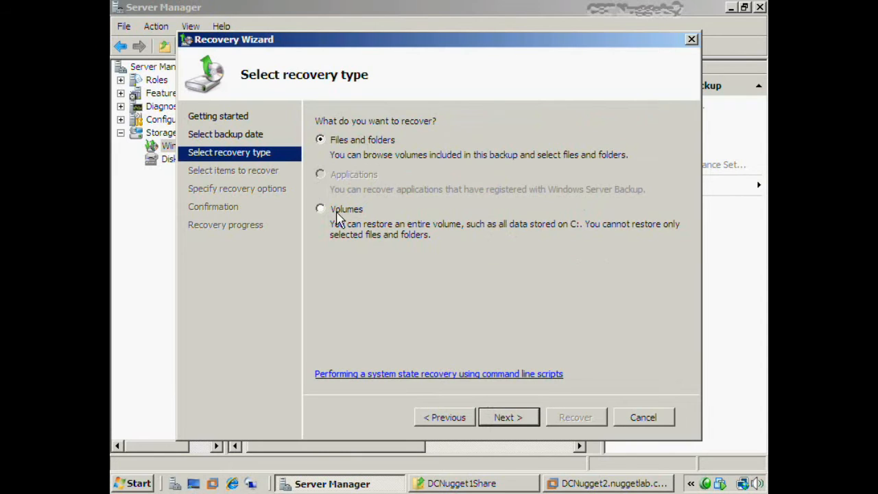
{"action": "left_click", "coordinate": [504, 420]}
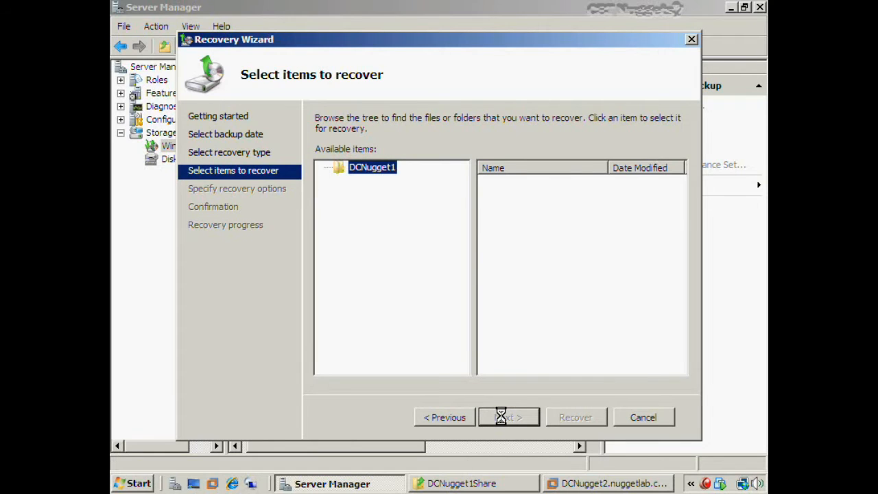
Recover Football Pool.txt from C:\DCNugget1Share to its original location, creating copies and restoring security settings, and close the wizard
{"action": "left_click", "coordinate": [324, 168]}
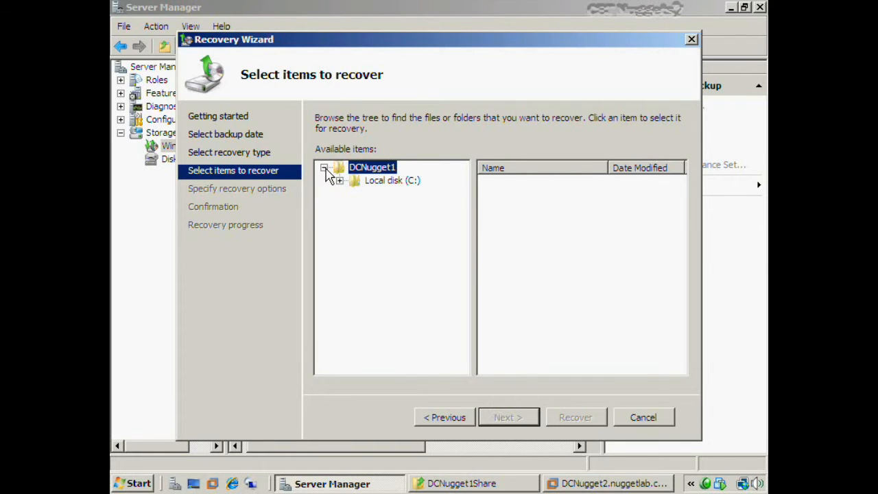
{"action": "left_click", "coordinate": [340, 180]}
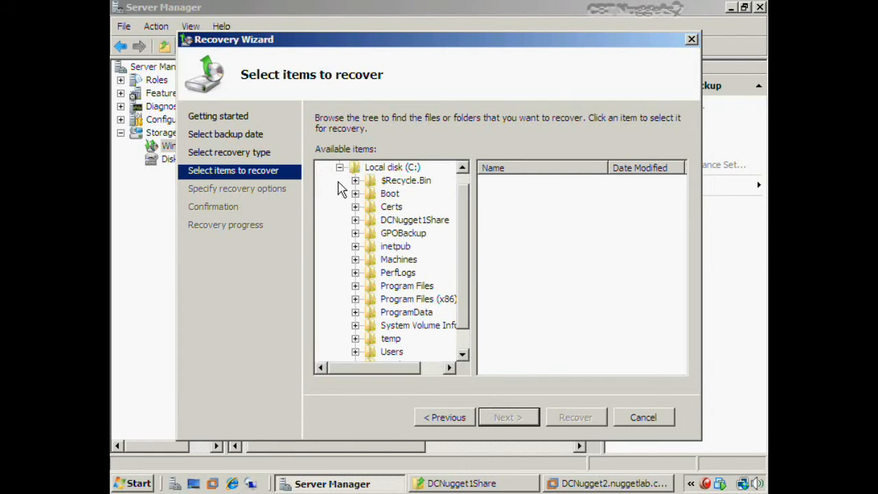
{"action": "left_click", "coordinate": [373, 219]}
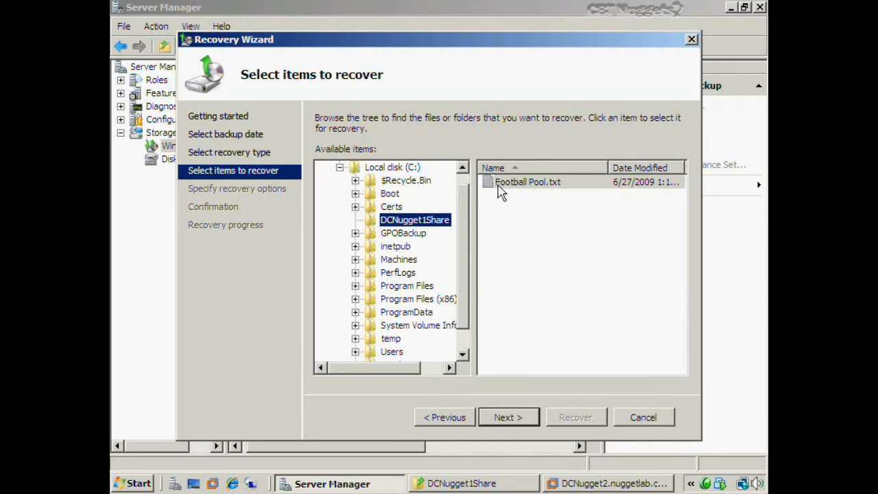
{"action": "left_click", "coordinate": [515, 186]}
{"action": "left_click", "coordinate": [506, 417]}
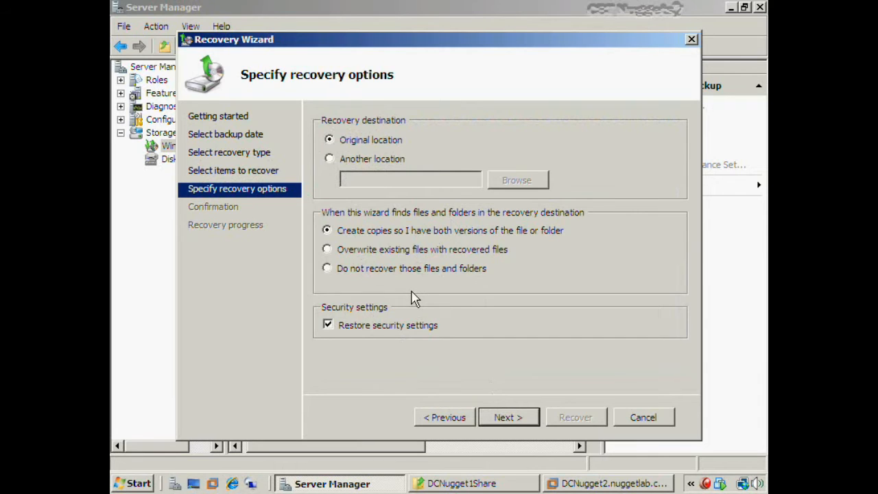
{"action": "left_click", "coordinate": [520, 424]}
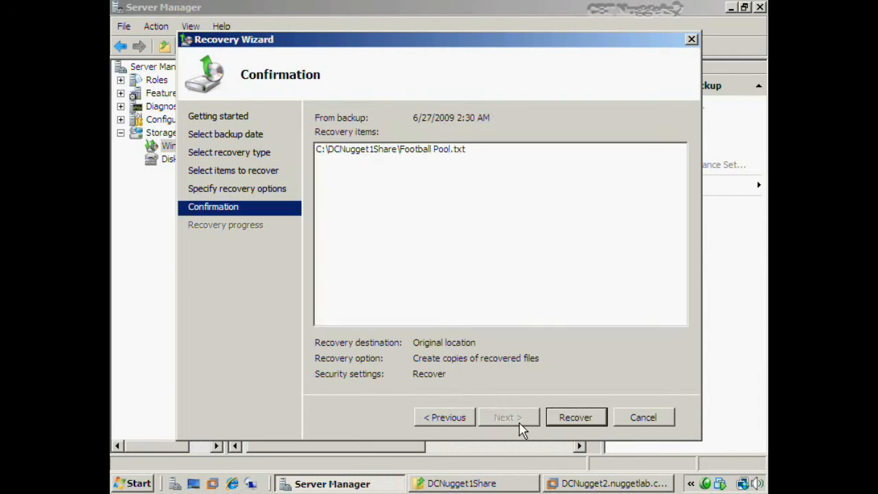
{"action": "left_click", "coordinate": [557, 422]}
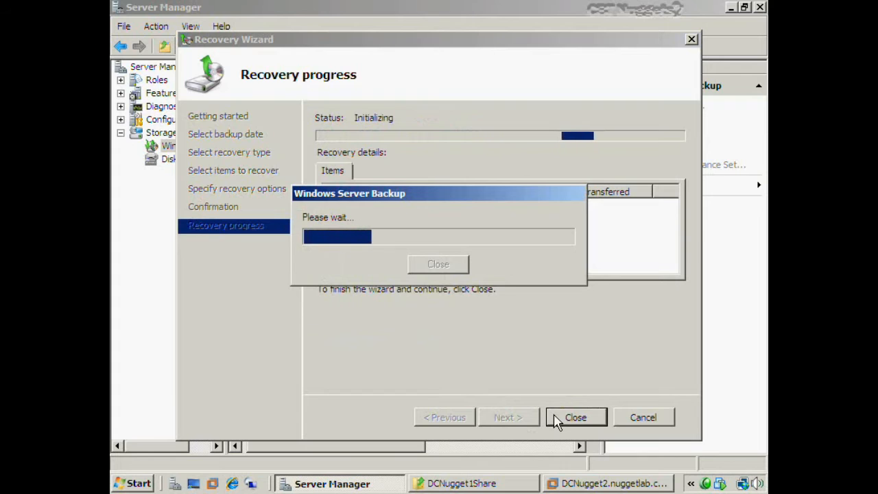
{"action": "left_click", "coordinate": [557, 422]}
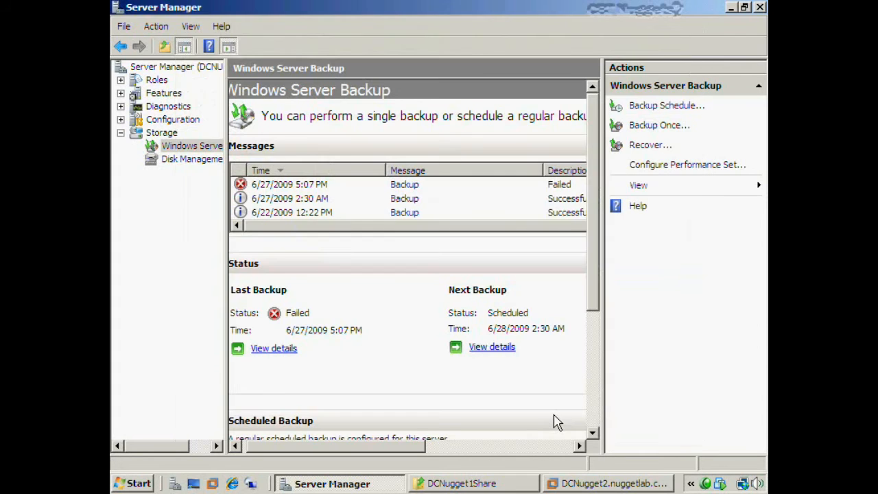
Check the contents of the recovered Football Pool.txt in the DCNugget1Share folder, and close both the file and the folder
{"action": "left_click", "coordinate": [496, 483]}
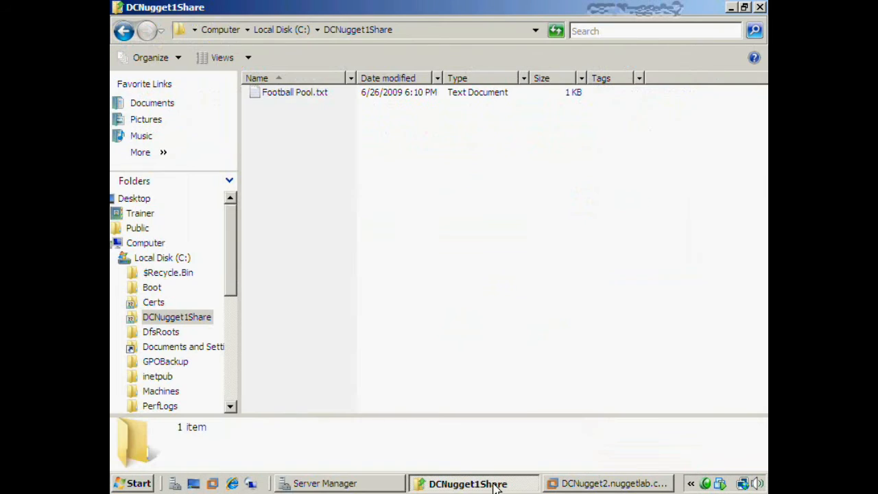
{"action": "double_click", "coordinate": [298, 94]}
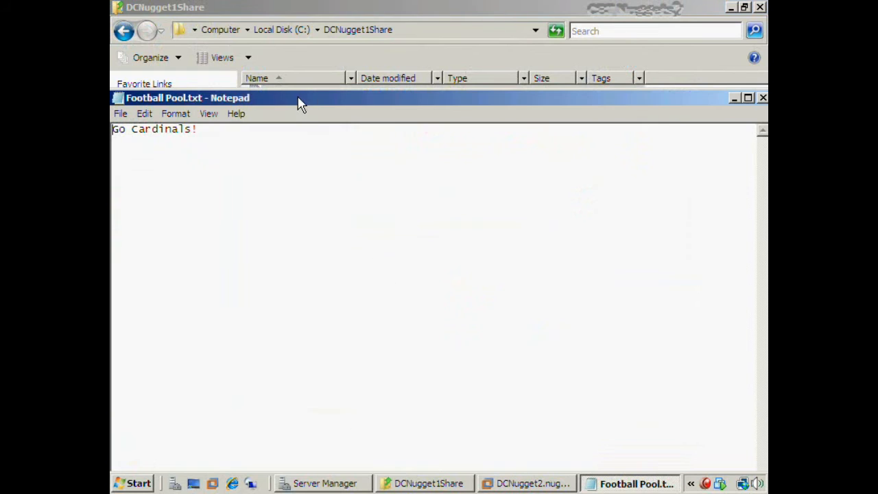
{"action": "left_click", "coordinate": [762, 97]}
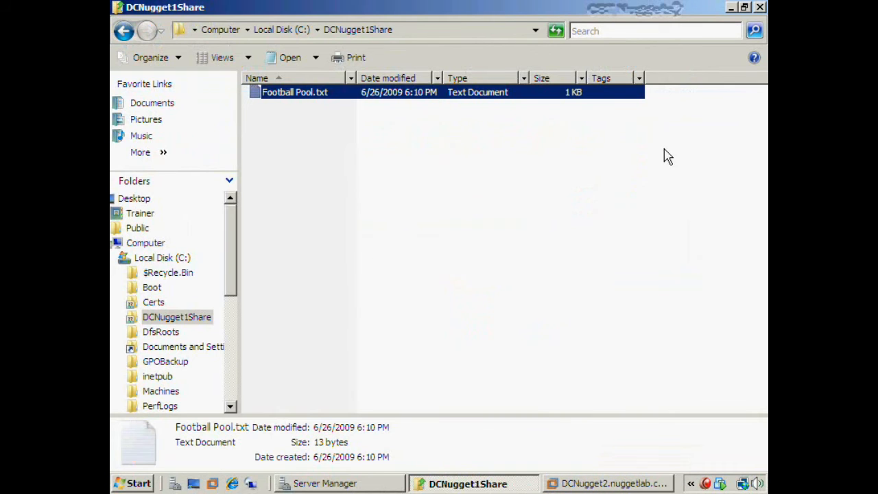
{"action": "left_click", "coordinate": [759, 8]}
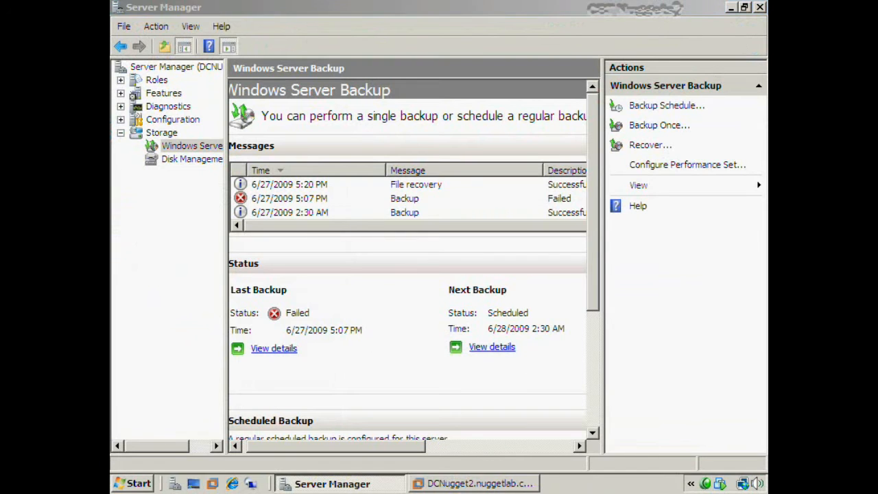
Open a Command Prompt with administrator rights
{"action": "left_click", "coordinate": [130, 480]}
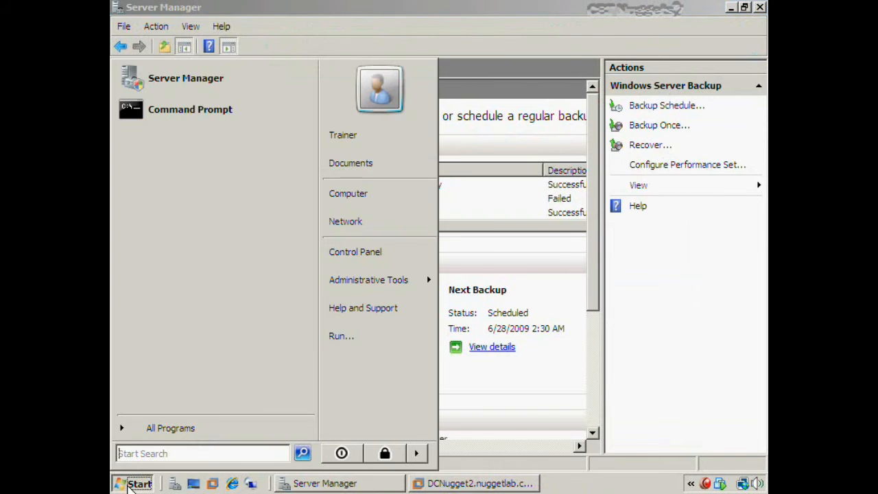
{"action": "right_click", "coordinate": [196, 122]}
{"action": "left_click", "coordinate": [240, 152]}
{"action": "left_click", "coordinate": [351, 264]}
{"action": "left_click", "coordinate": [350, 271]}
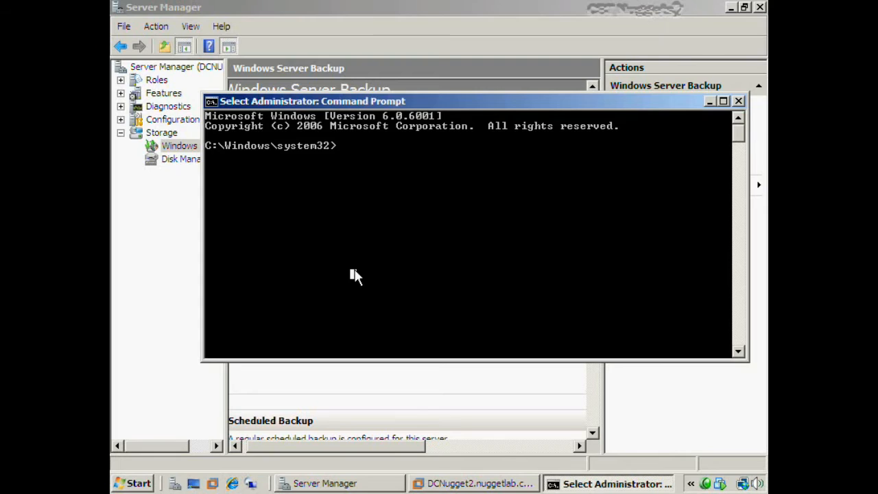
Write the command "wbadmin start backup -allCritical -backuptarget:e: -quiet" at the prompt, moving the window below the Backup Once action
{"action": "type", "text": "weba"}
{"action": "key", "text": "BackSpace"}
{"action": "key", "text": "BackSpace"}
{"action": "key", "text": "BackSpace"}
{"action": "type", "text": "badmin "}
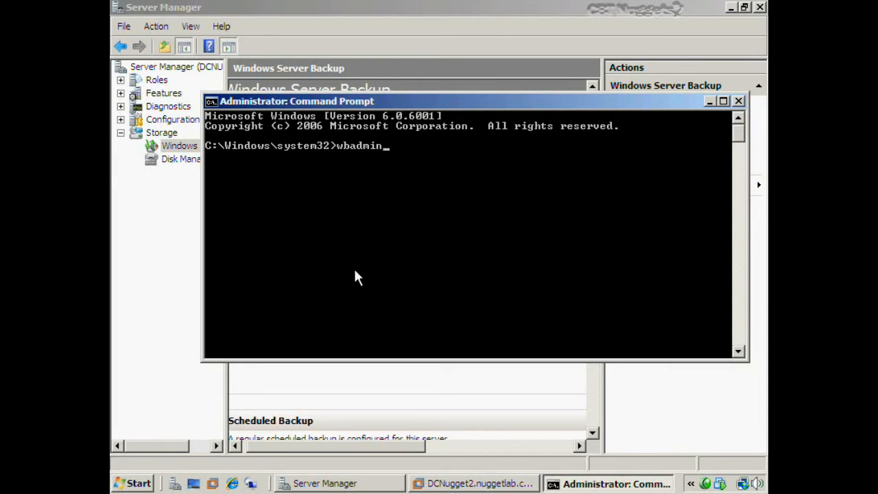
{"action": "type", "text": "start backup"}
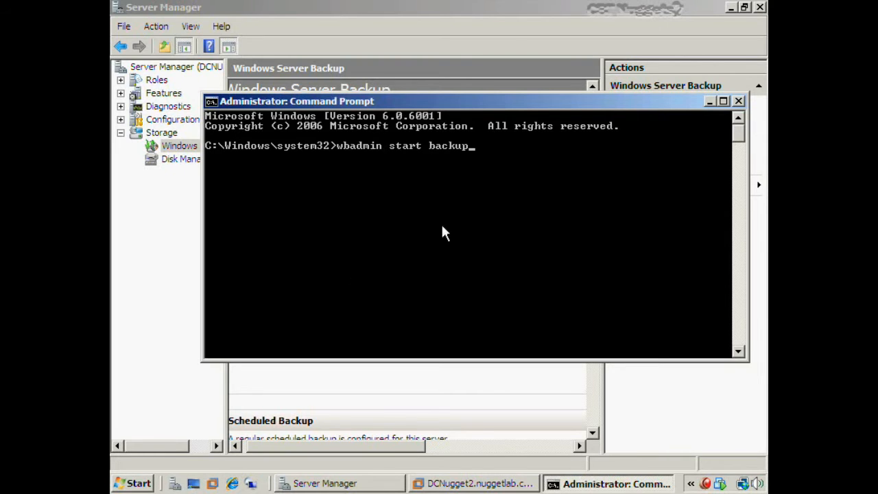
{"action": "left_click_drag", "start_coordinate": [516, 105], "coordinate": [510, 200]}
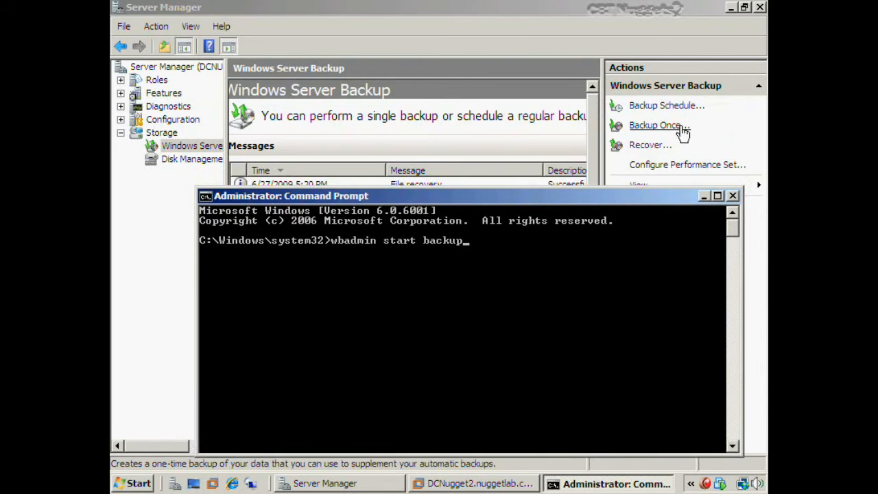
{"action": "left_click", "coordinate": [572, 293]}
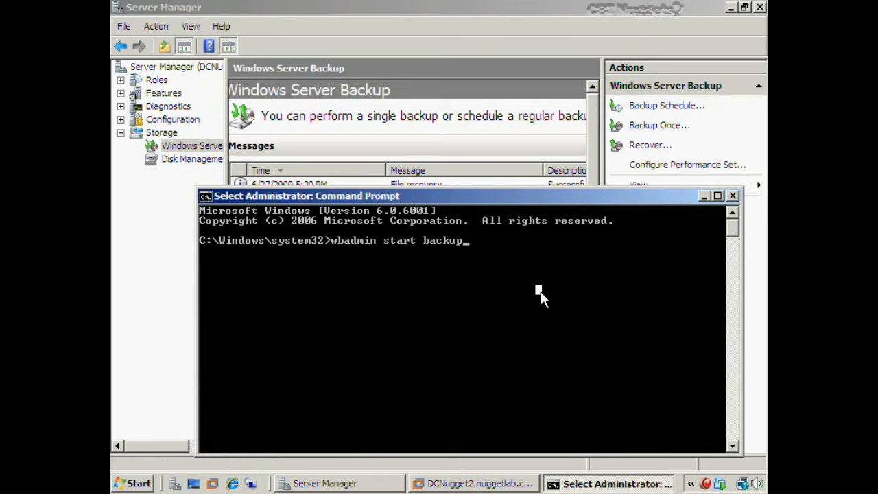
{"action": "type", "text": "-"}
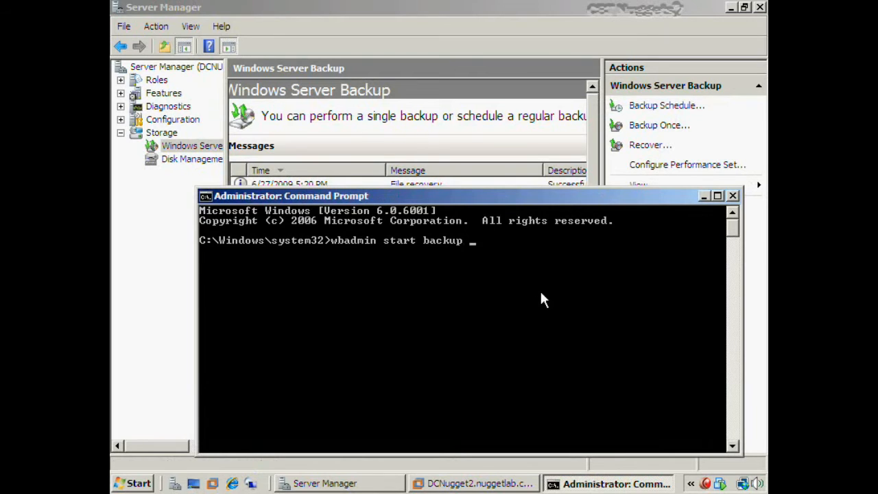
{"action": "type", "text": "allCritical"}
{"action": "type", "text": "-backupta"}
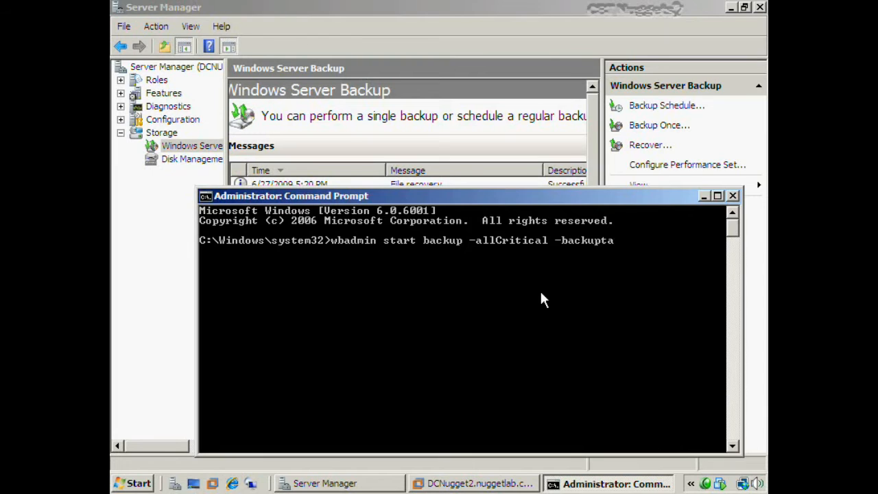
{"action": "type", "text": "rget:e: -quiet"}
Highlight the -allCritical parameter and the e: target in the wbadmin command, clear the highlighting, and enter the line
{"action": "left_click", "coordinate": [559, 278]}
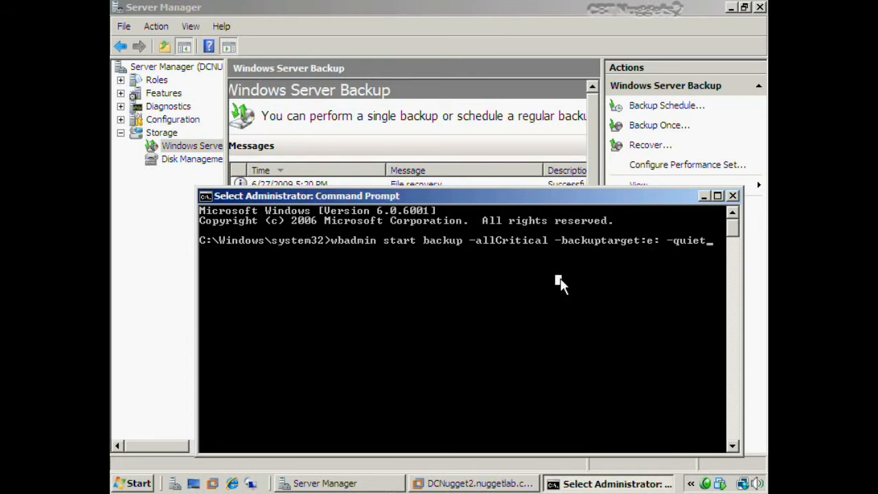
{"action": "left_click", "coordinate": [648, 240]}
{"action": "left_click_drag", "start_coordinate": [477, 240], "coordinate": [545, 242]}
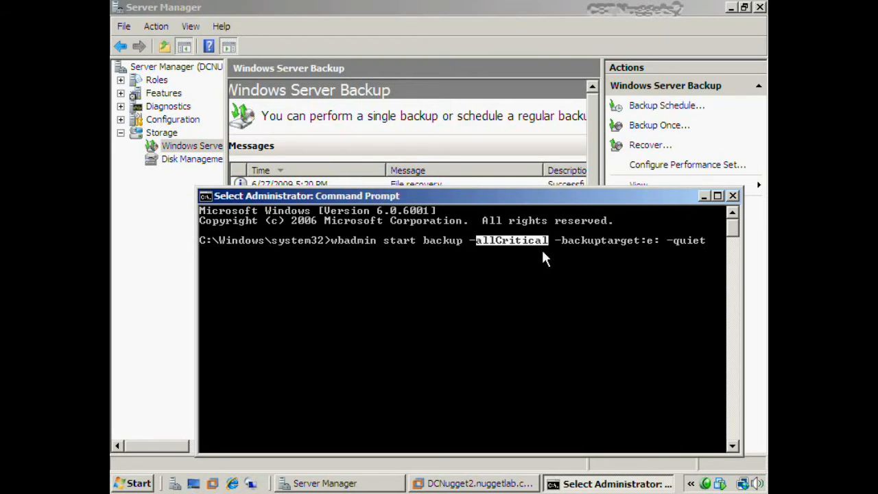
{"action": "left_click", "coordinate": [651, 240]}
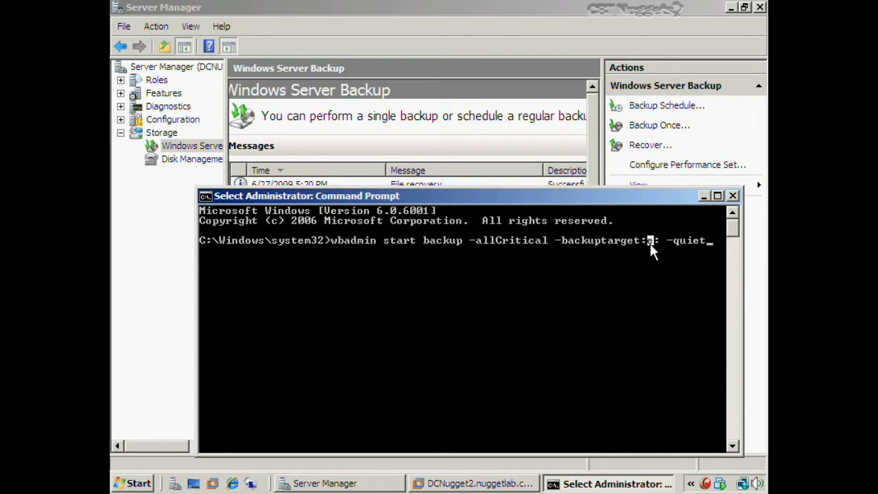
{"action": "left_click_drag", "start_coordinate": [472, 240], "coordinate": [546, 241]}
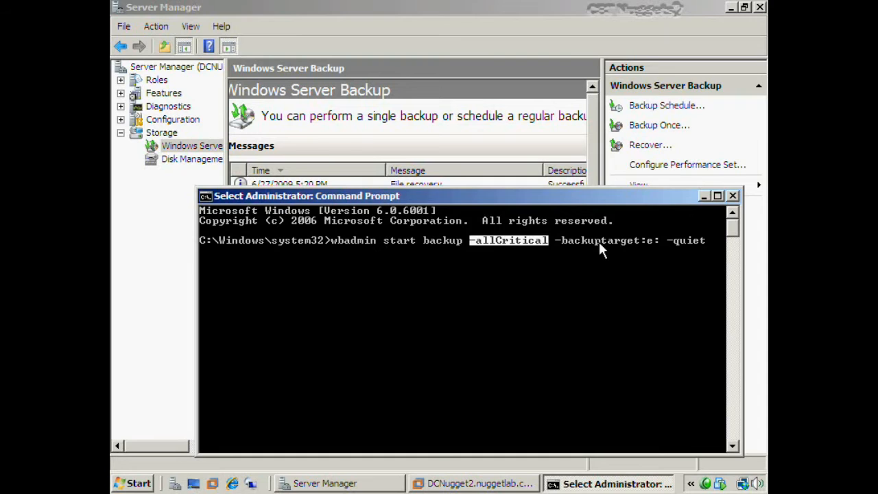
{"action": "left_click", "coordinate": [619, 253]}
{"action": "key", "text": "Escape"}
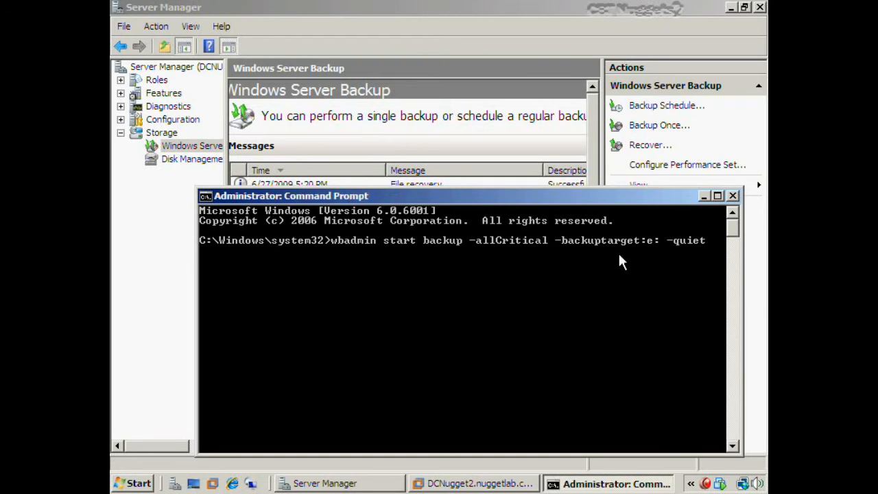
{"action": "key", "text": "Return"}
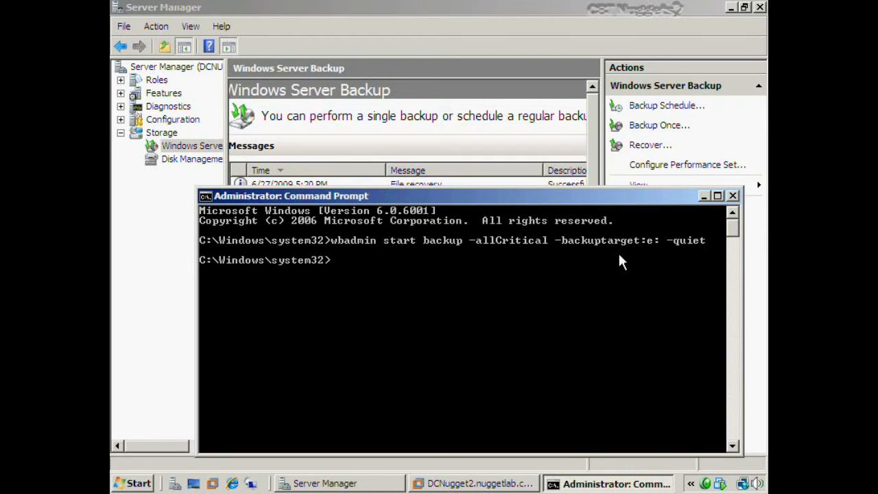
Write the system state backup command "wbadmin start systemstatebackup -backuptarget:f:" at the new prompt
{"action": "type", "text": "wbadmin "}
{"action": "type", "text": "start stys"}
{"action": "type", "text": "tem"}
{"action": "key", "text": "BackSpace"}
{"action": "key", "text": "BackSpace"}
{"action": "key", "text": "BackSpace"}
{"action": "key", "text": "BackSpace"}
{"action": "key", "text": "BackSpace"}
{"action": "key", "text": "BackSpace"}
{"action": "type", "text": "yste"}
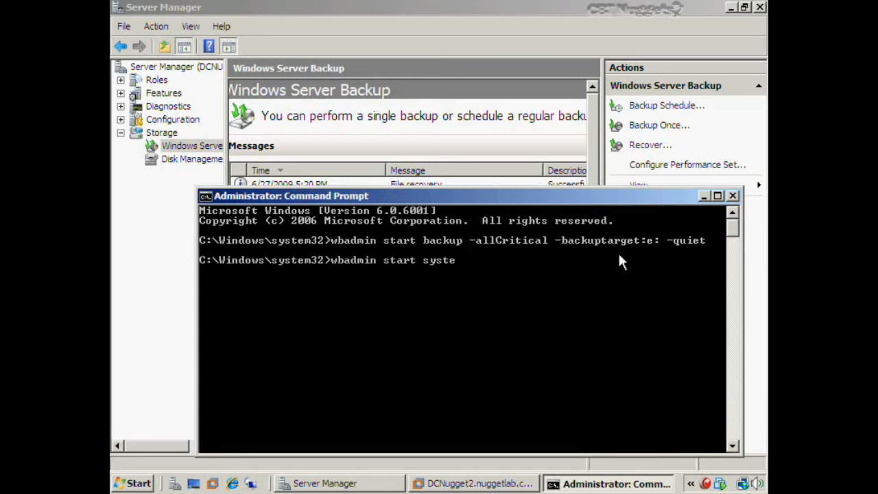
{"action": "type", "text": "mstatebackup -backupta"}
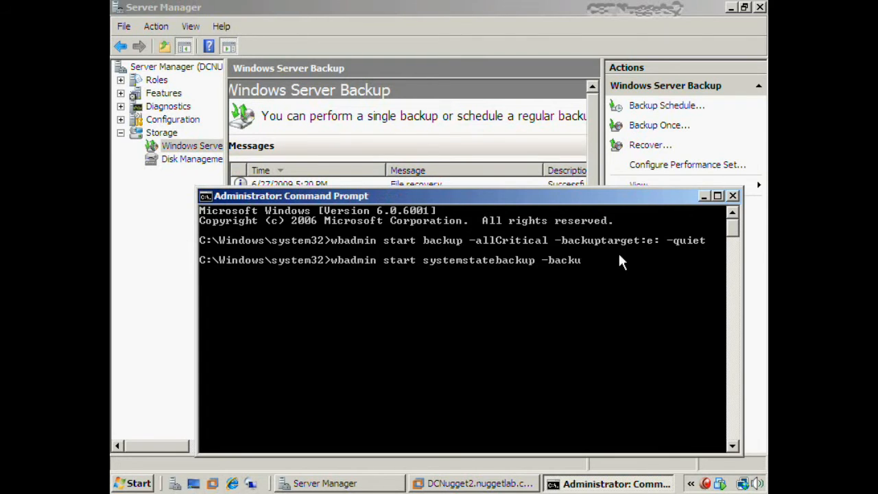
{"action": "type", "text": "rget:f:"}
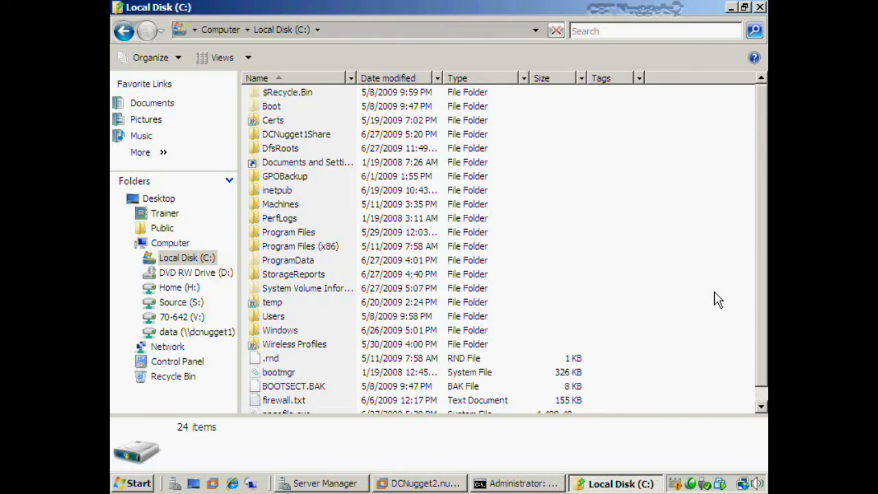
Delete the shared Certs folder from drive C, confirm ending its share, and minimize the folder window
{"action": "left_click", "coordinate": [280, 121]}
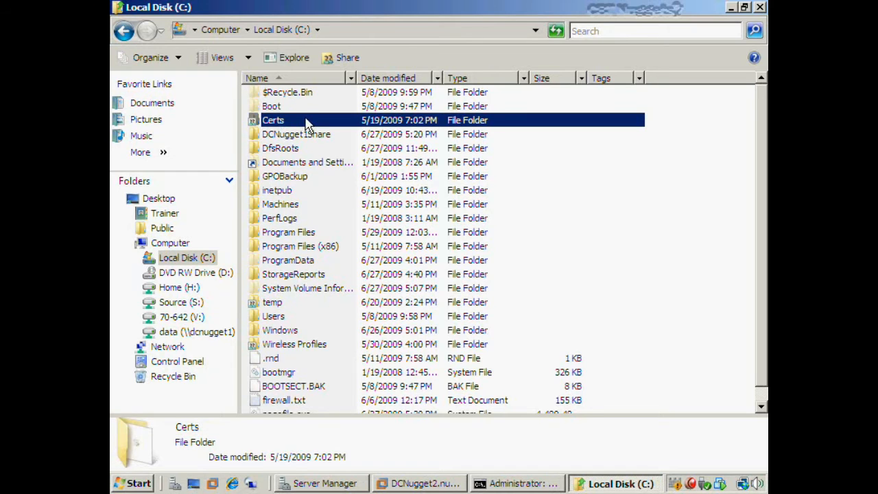
{"action": "right_click", "coordinate": [306, 122]}
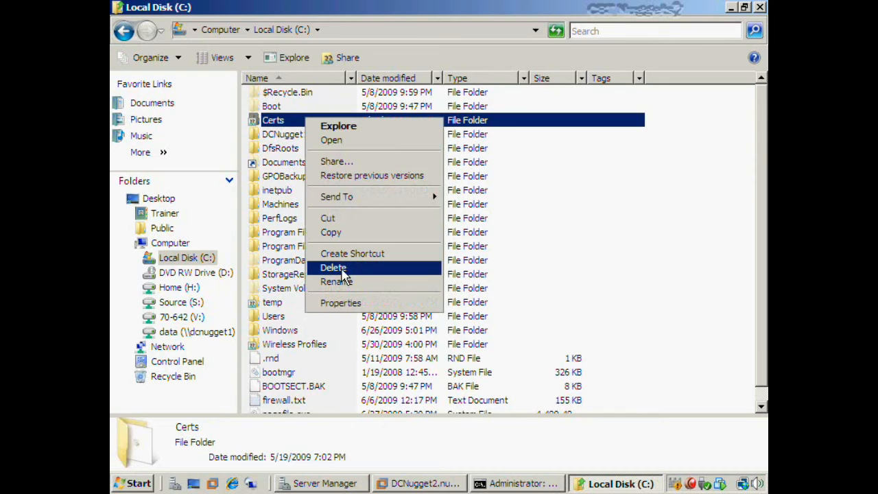
{"action": "left_click", "coordinate": [342, 273]}
{"action": "left_click", "coordinate": [482, 310]}
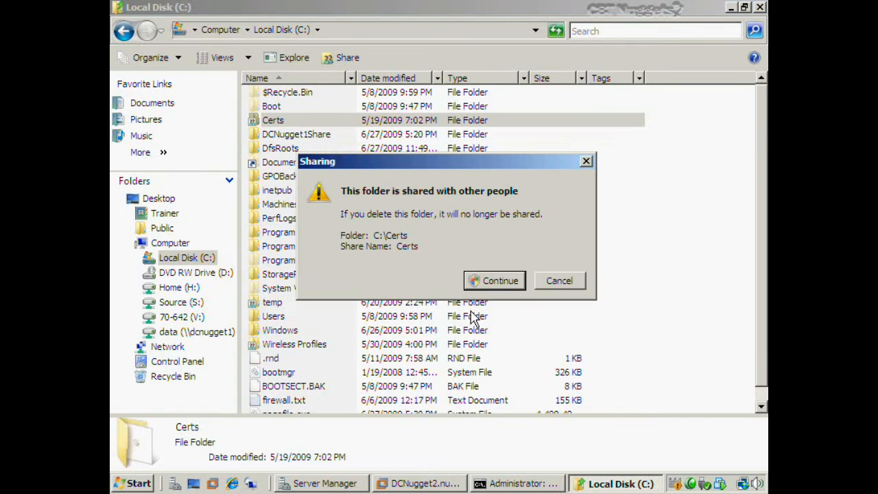
{"action": "left_click", "coordinate": [494, 283]}
{"action": "left_click", "coordinate": [505, 272]}
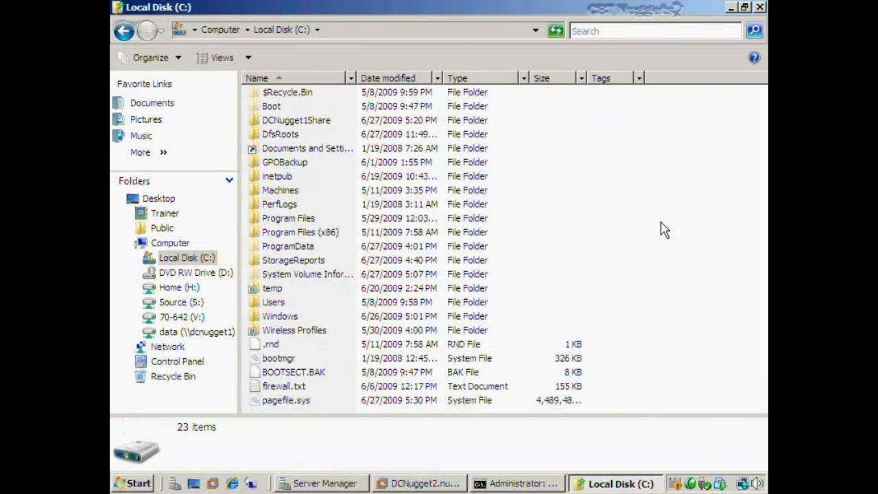
{"action": "left_click", "coordinate": [731, 7]}
Write "wbadmin start recovery -version:06/27/2009-09:30 -itemtype:file -items:c:\certs -overwrite:overwrite -recursive -quiet" at the prompt, highlight its version value, and move to a new prompt line
{"action": "left_click", "coordinate": [549, 218]}
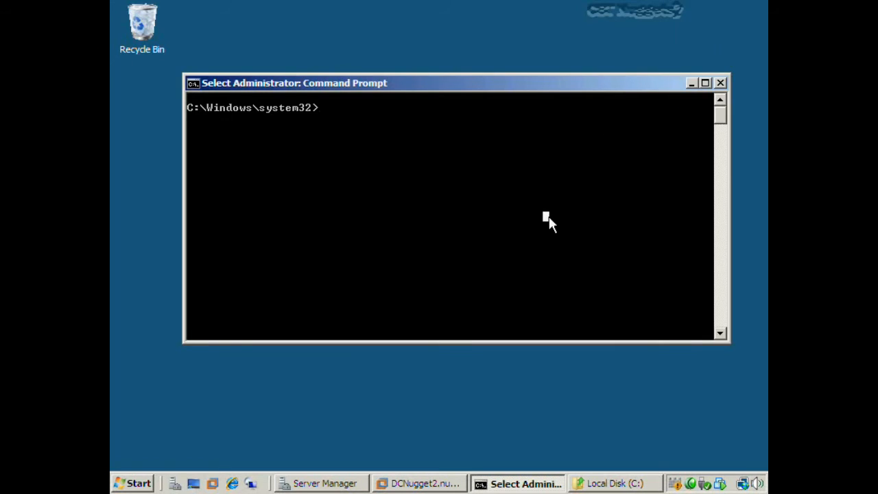
{"action": "right_click", "coordinate": [549, 218]}
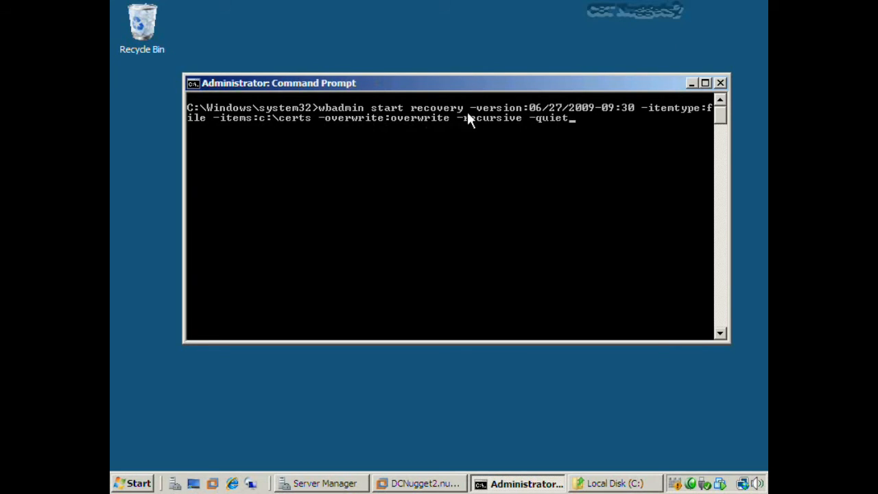
{"action": "left_click_drag", "start_coordinate": [524, 108], "coordinate": [632, 115]}
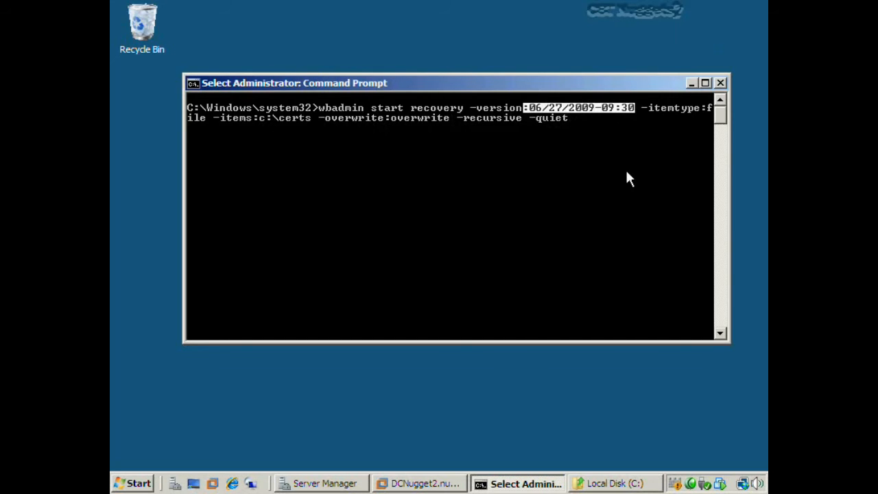
{"action": "key", "text": "Return"}
{"action": "key", "text": "Return"}
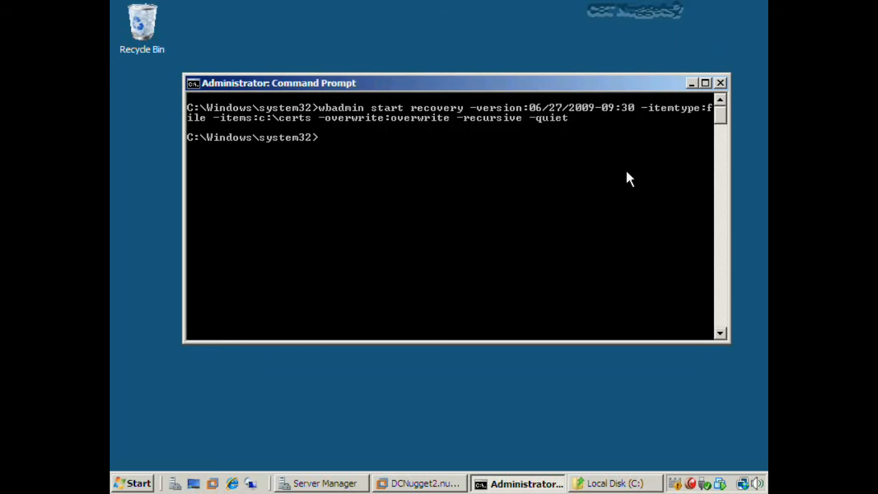
List the available backups with "wbadmin get versions" and highlight the 6/27/2009 backup's time, disk label date and version identifier
{"action": "type", "text": "wbadmin get versions"}
{"action": "key", "text": "Return"}
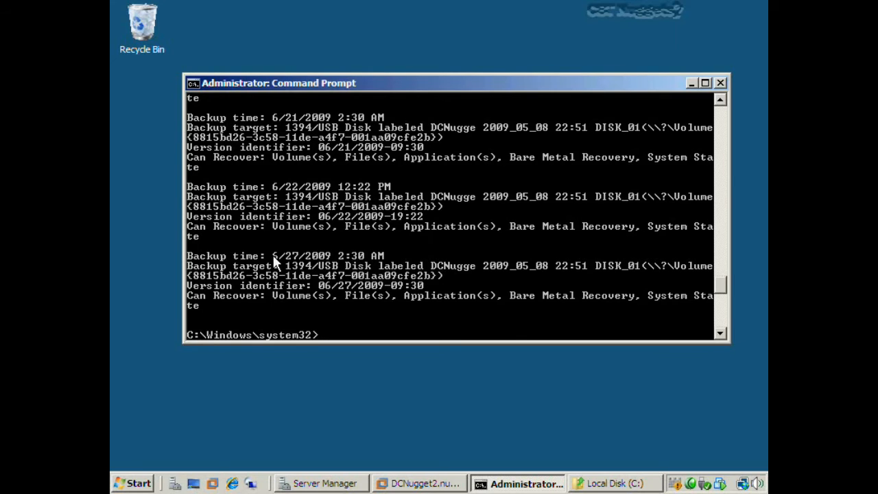
{"action": "left_click_drag", "start_coordinate": [272, 255], "coordinate": [378, 259]}
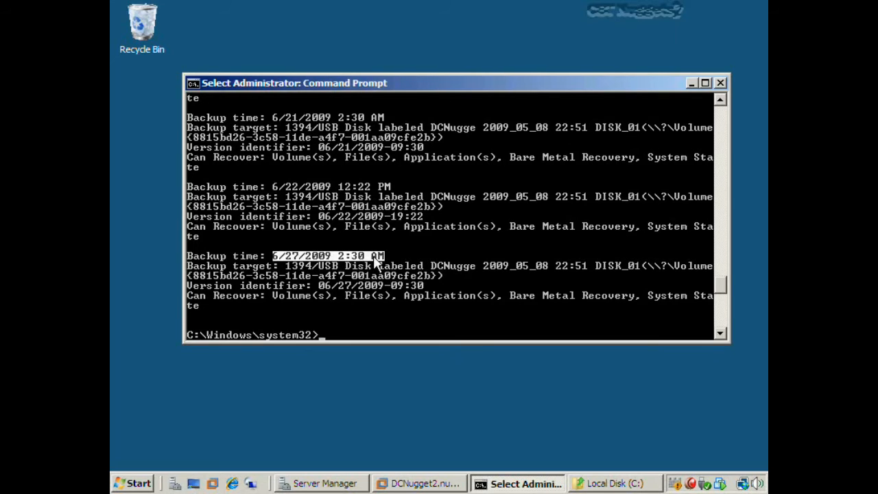
{"action": "left_click_drag", "start_coordinate": [483, 268], "coordinate": [583, 268]}
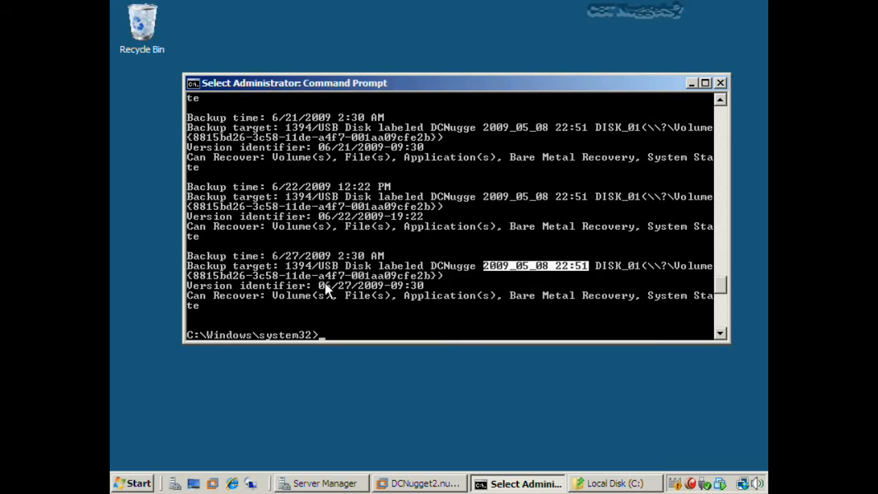
{"action": "left_click_drag", "start_coordinate": [319, 288], "coordinate": [423, 293]}
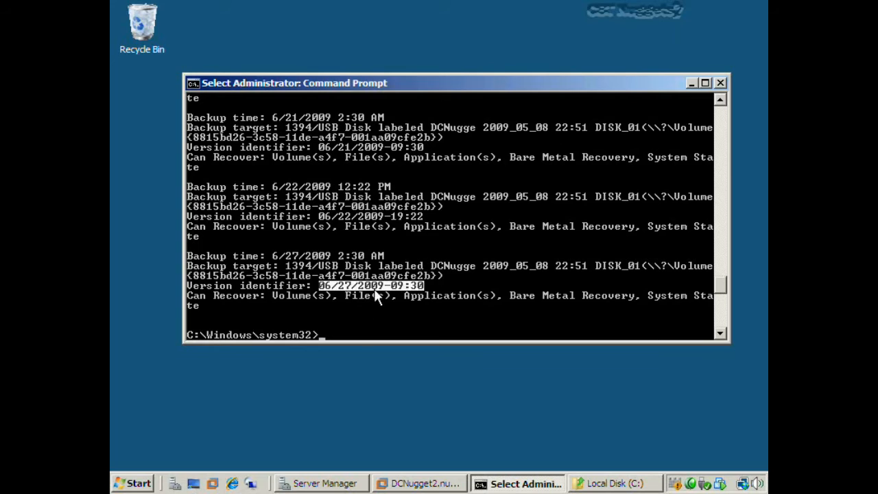
{"action": "right_click", "coordinate": [370, 327]}
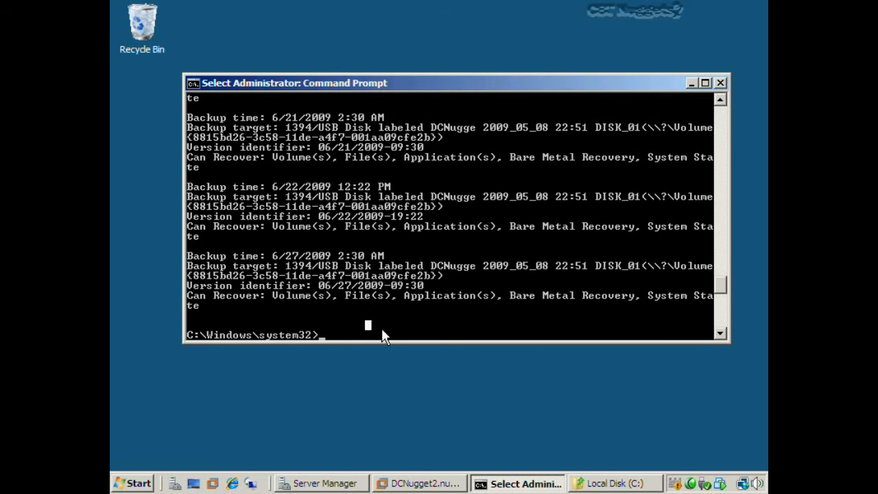
Recall the wbadmin recovery command for c:\certs from version 06/27/2009-09:30 and run it
{"action": "key", "text": "Up"}
{"action": "key", "text": "Up"}
{"action": "key", "text": "Up"}
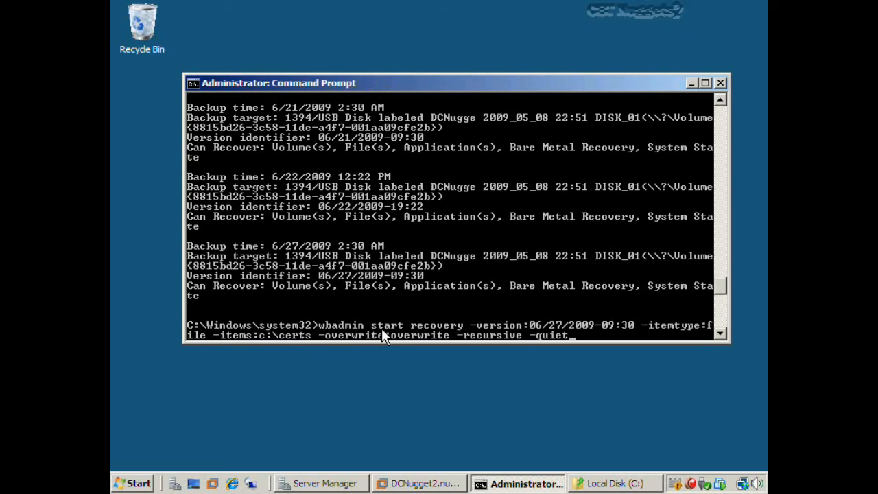
{"action": "scroll", "coordinate": [382, 329], "scroll_direction": "down", "scroll_amount": 7}
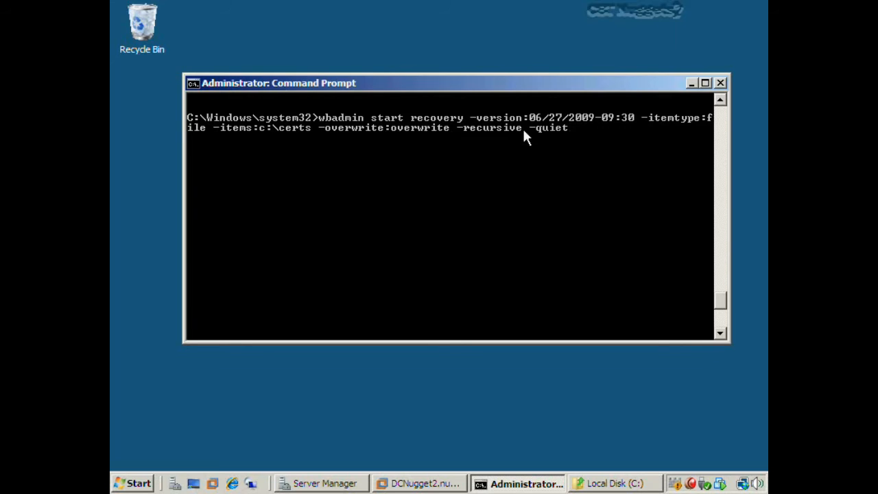
{"action": "key", "text": "Return"}
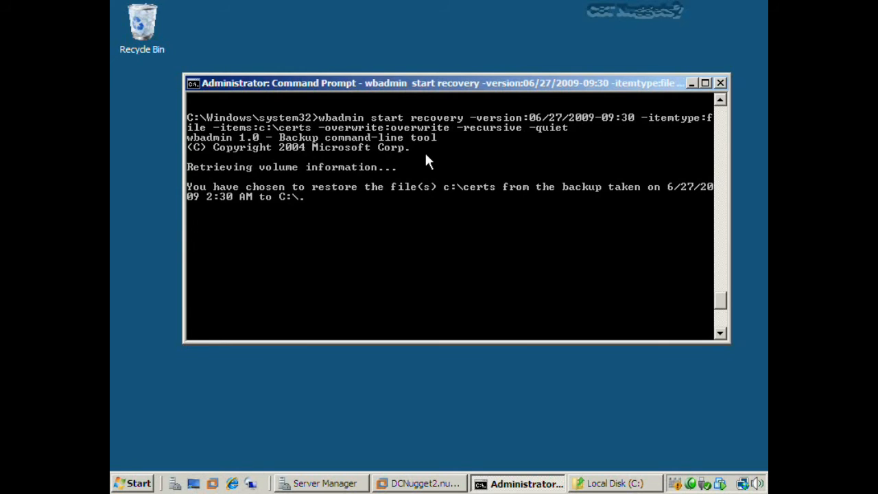
{"action": "left_click", "coordinate": [555, 334]}
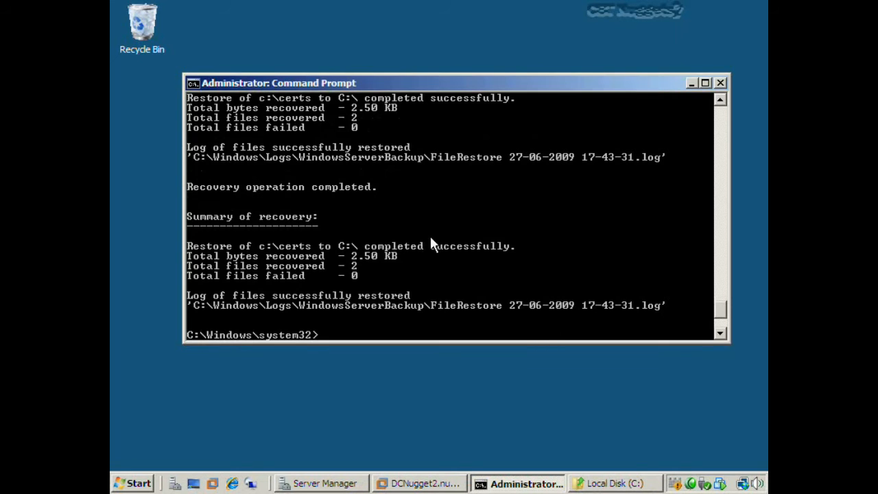
Check the recovered certs folder's contents and sharing settings on drive C, cancel the sharing dialog, and close the folder window
{"action": "left_click", "coordinate": [603, 482]}
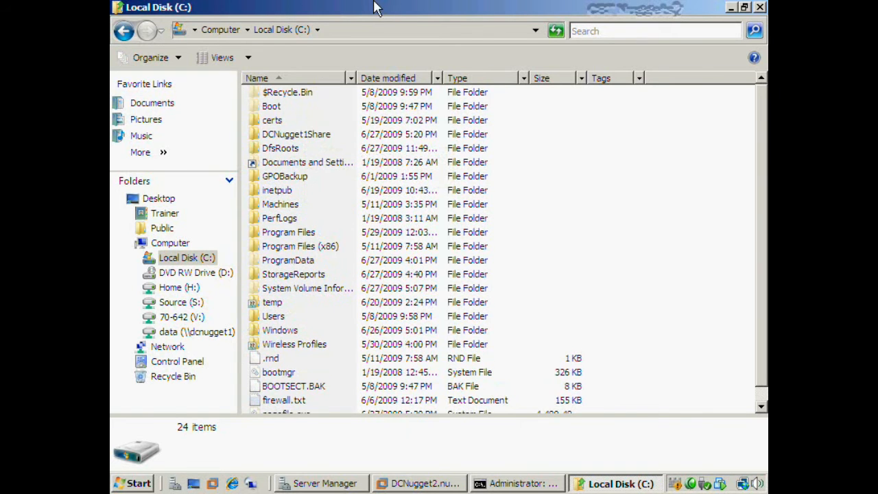
{"action": "double_click", "coordinate": [277, 121]}
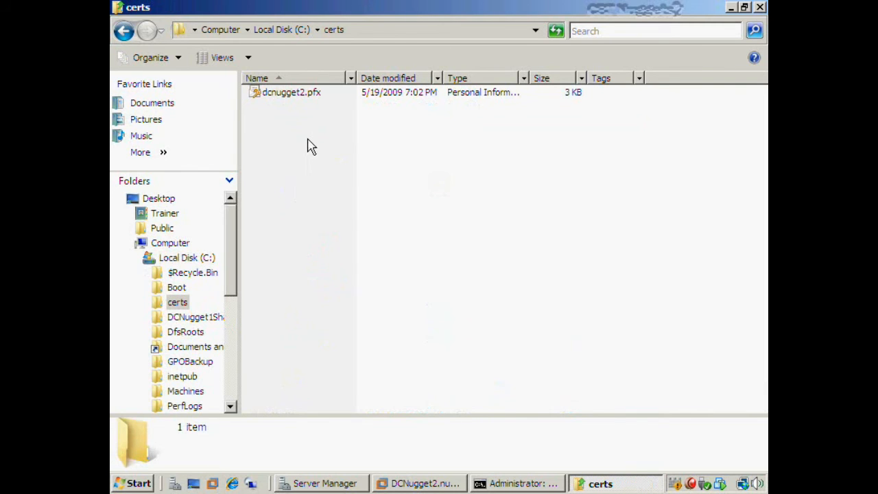
{"action": "key", "text": "BackSpace"}
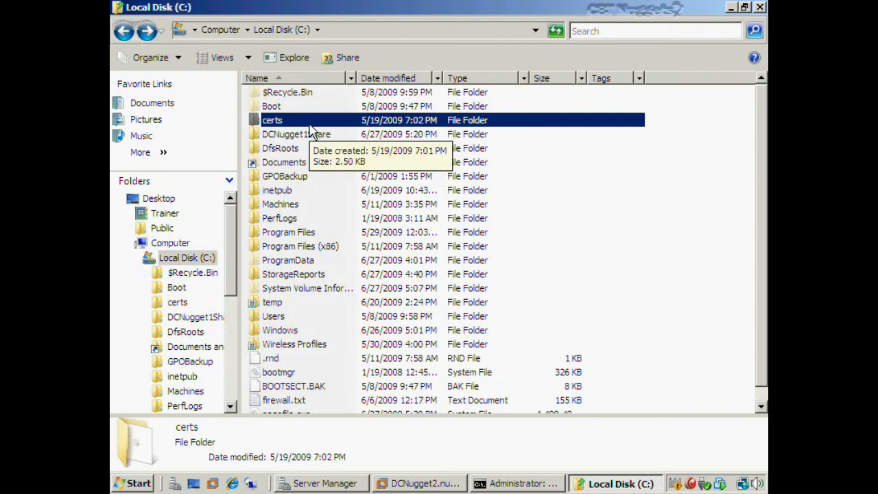
{"action": "left_click", "coordinate": [347, 60]}
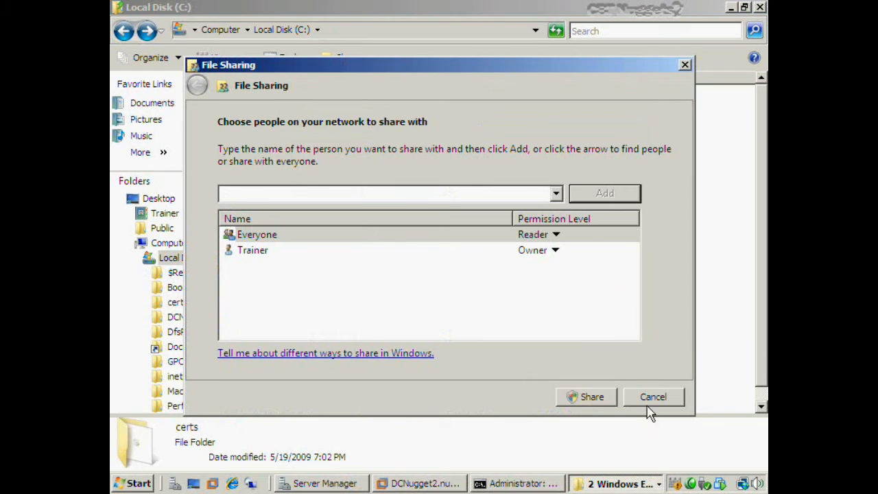
{"action": "left_click", "coordinate": [653, 396]}
{"action": "left_click", "coordinate": [760, 9]}
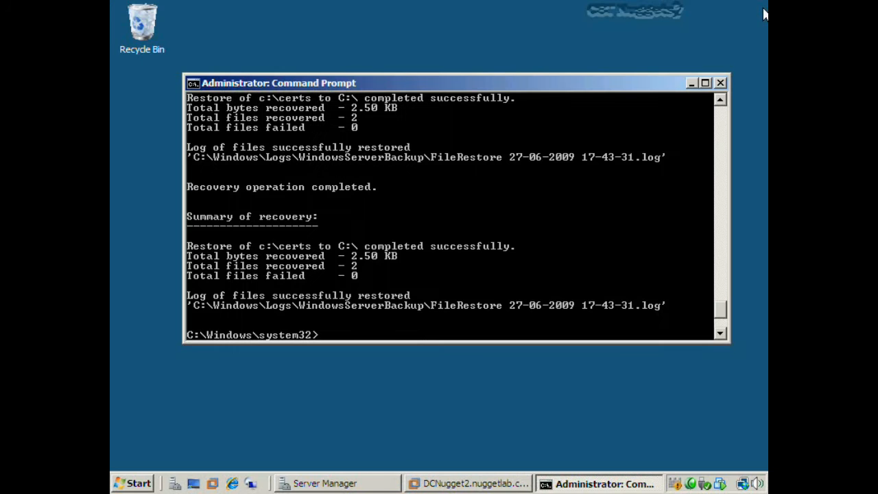
{"action": "left_click", "coordinate": [663, 216]}
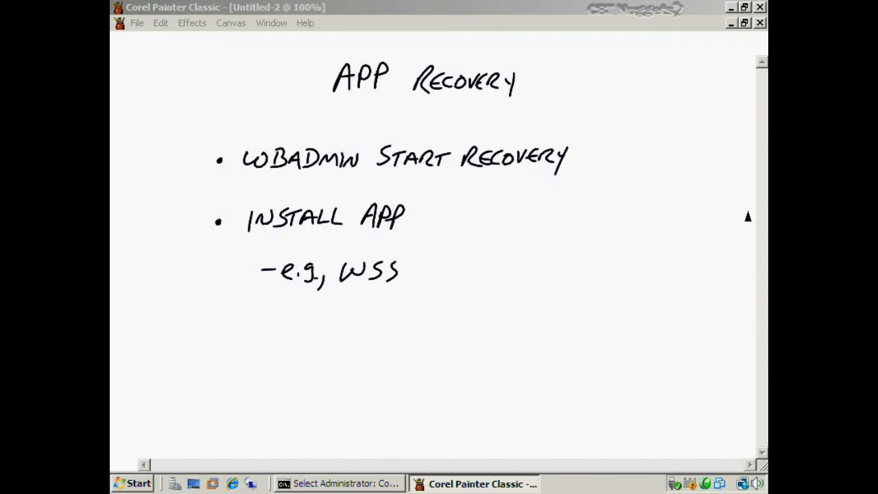
In Corel Painter Classic, underline the App Recovery title in blue, tick the two bulleted lines, and close the drawing without saving
{"action": "left_click", "coordinate": [338, 104]}
{"action": "left_click_drag", "start_coordinate": [336, 103], "coordinate": [515, 97]}
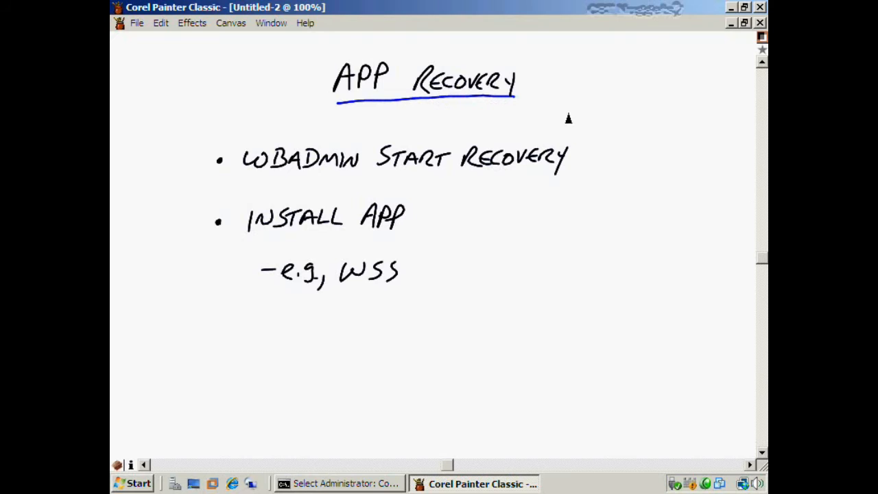
{"action": "left_click_drag", "start_coordinate": [573, 160], "coordinate": [609, 146]}
{"action": "left_click_drag", "start_coordinate": [408, 219], "coordinate": [435, 214]}
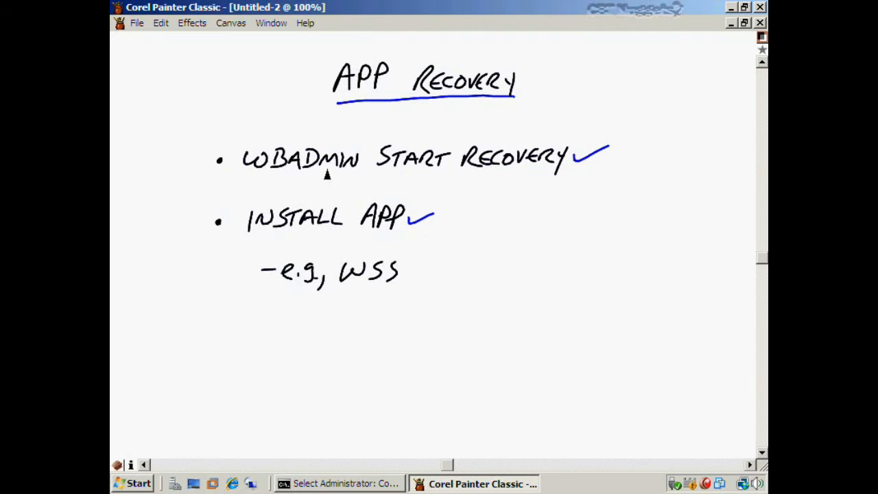
{"action": "left_click", "coordinate": [759, 23]}
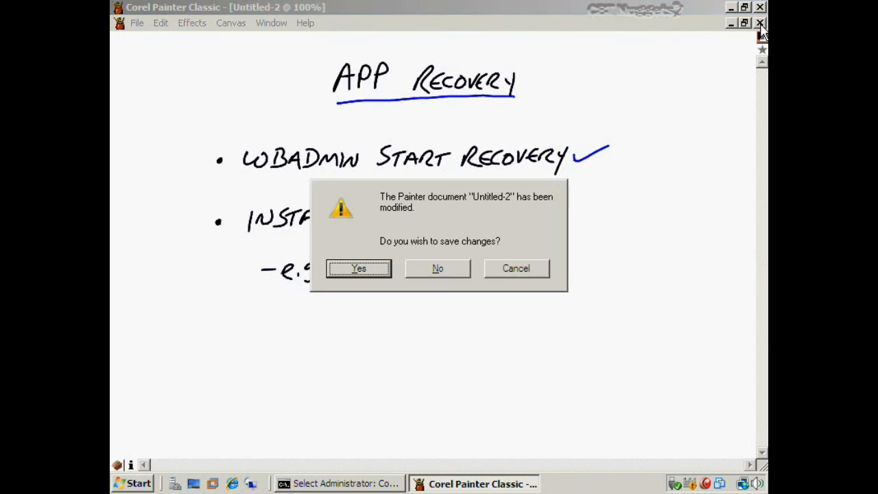
{"action": "key", "text": "n"}
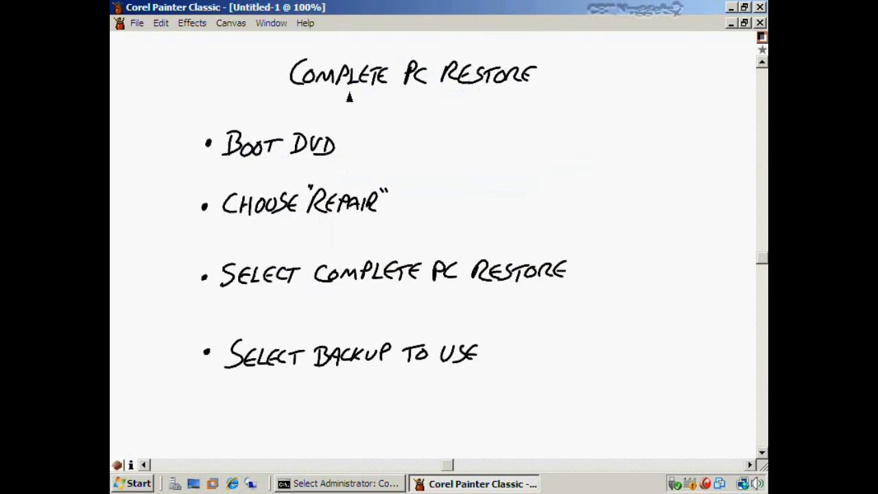